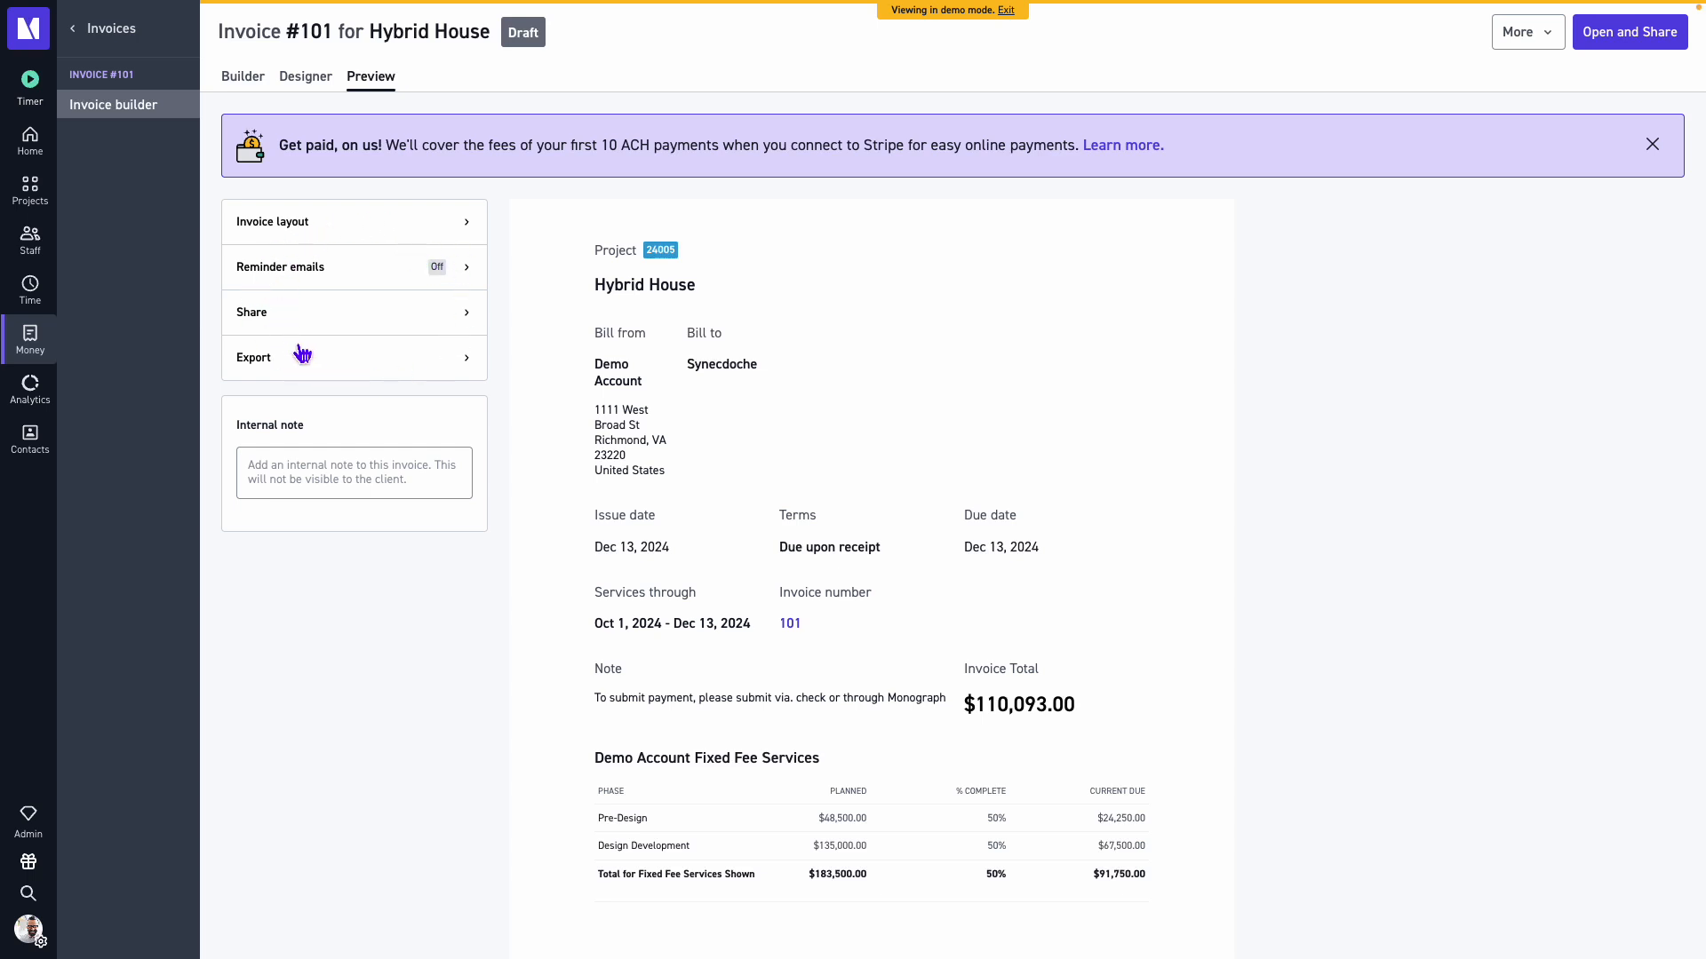
Expand the invoice layout options and switch on the Compact layout to preview it.
{"action": "left_click", "coordinate": [372, 226]}
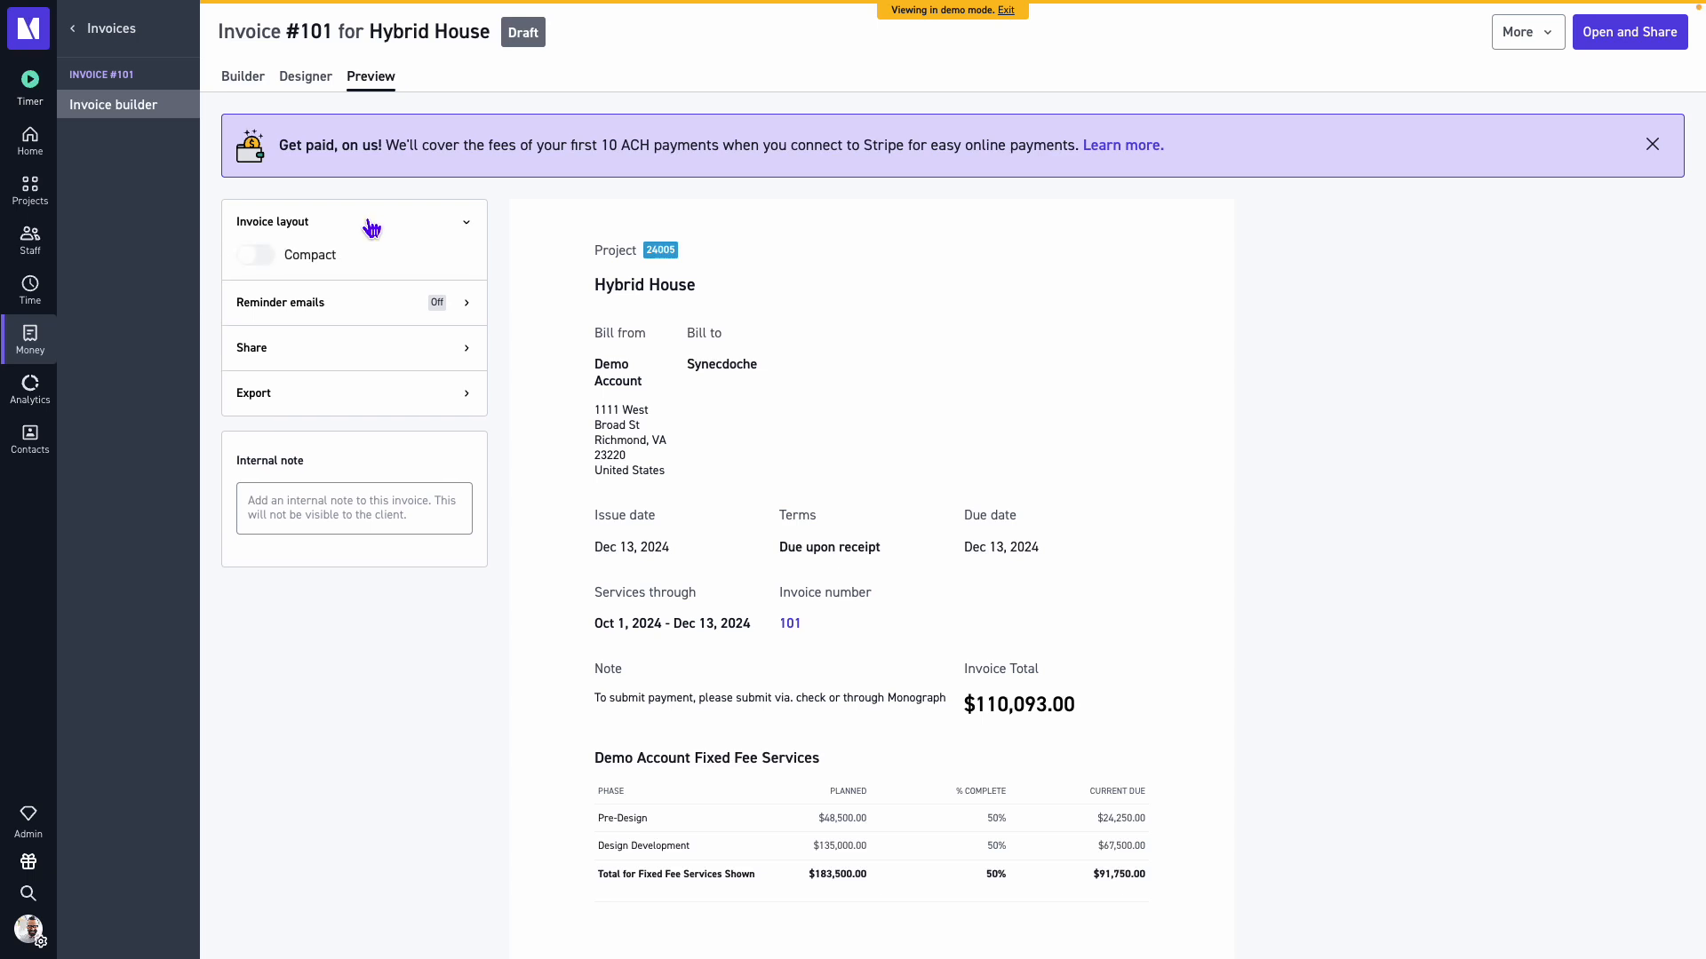
{"action": "left_click", "coordinate": [325, 254]}
{"action": "left_click", "coordinate": [263, 263]}
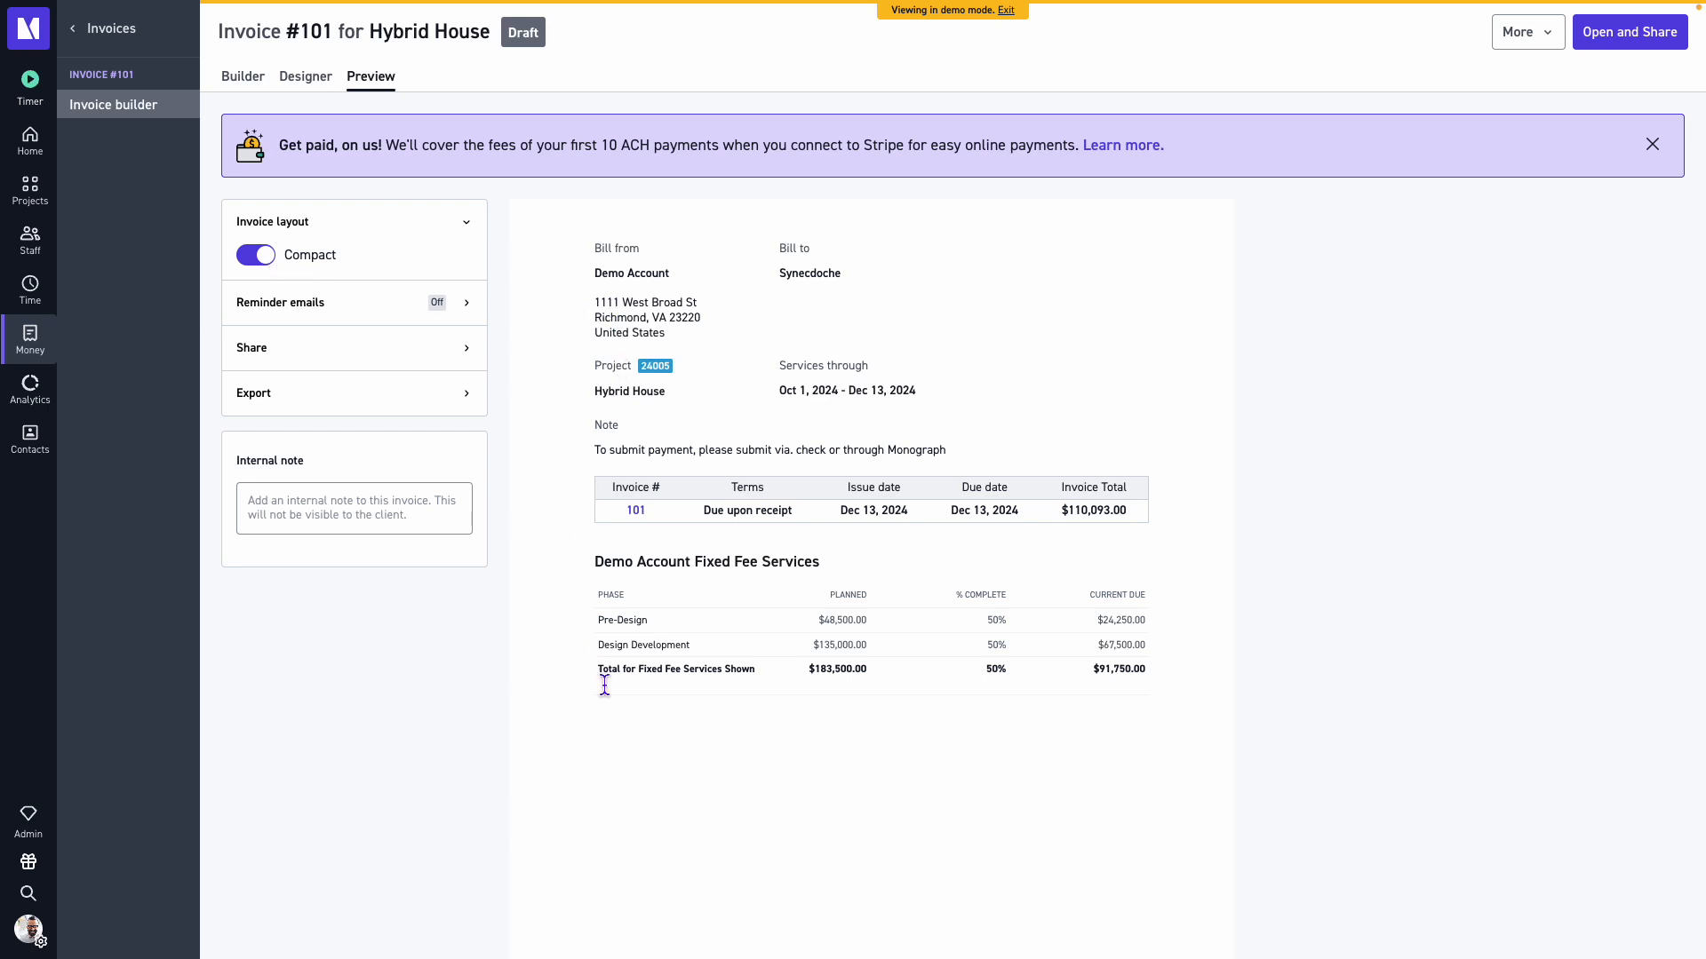
{"action": "scroll", "coordinate": [616, 755], "scroll_direction": "down", "scroll_amount": 1}
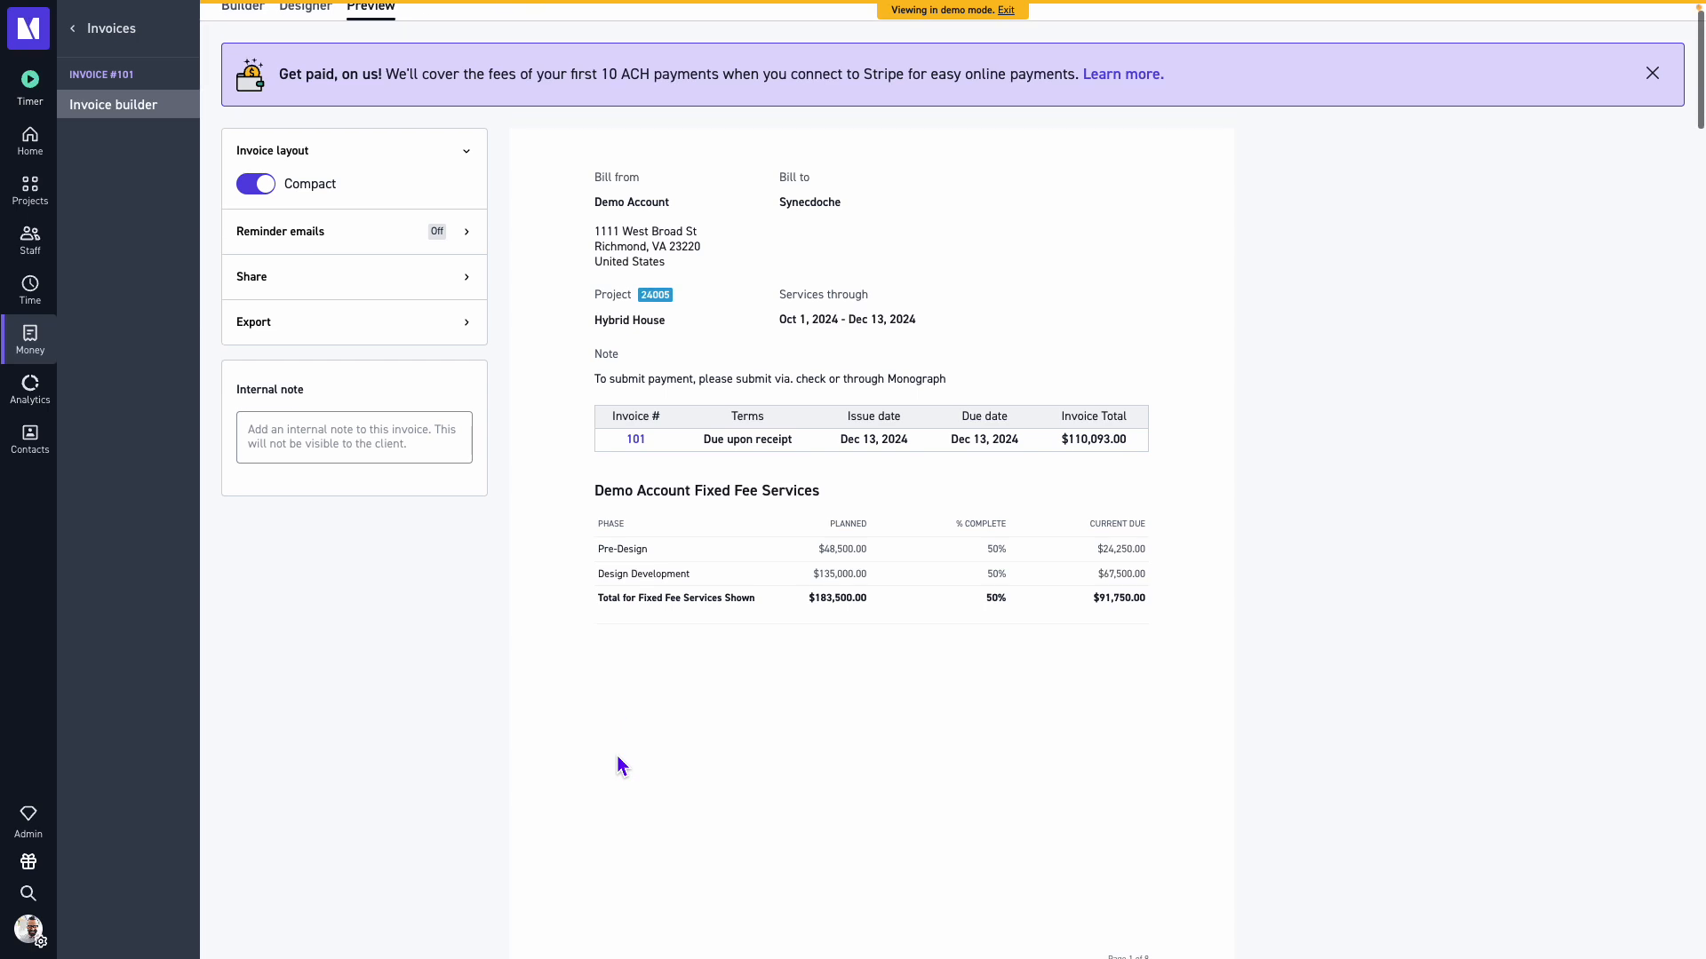
{"action": "scroll", "coordinate": [617, 755], "scroll_direction": "up", "scroll_amount": 1}
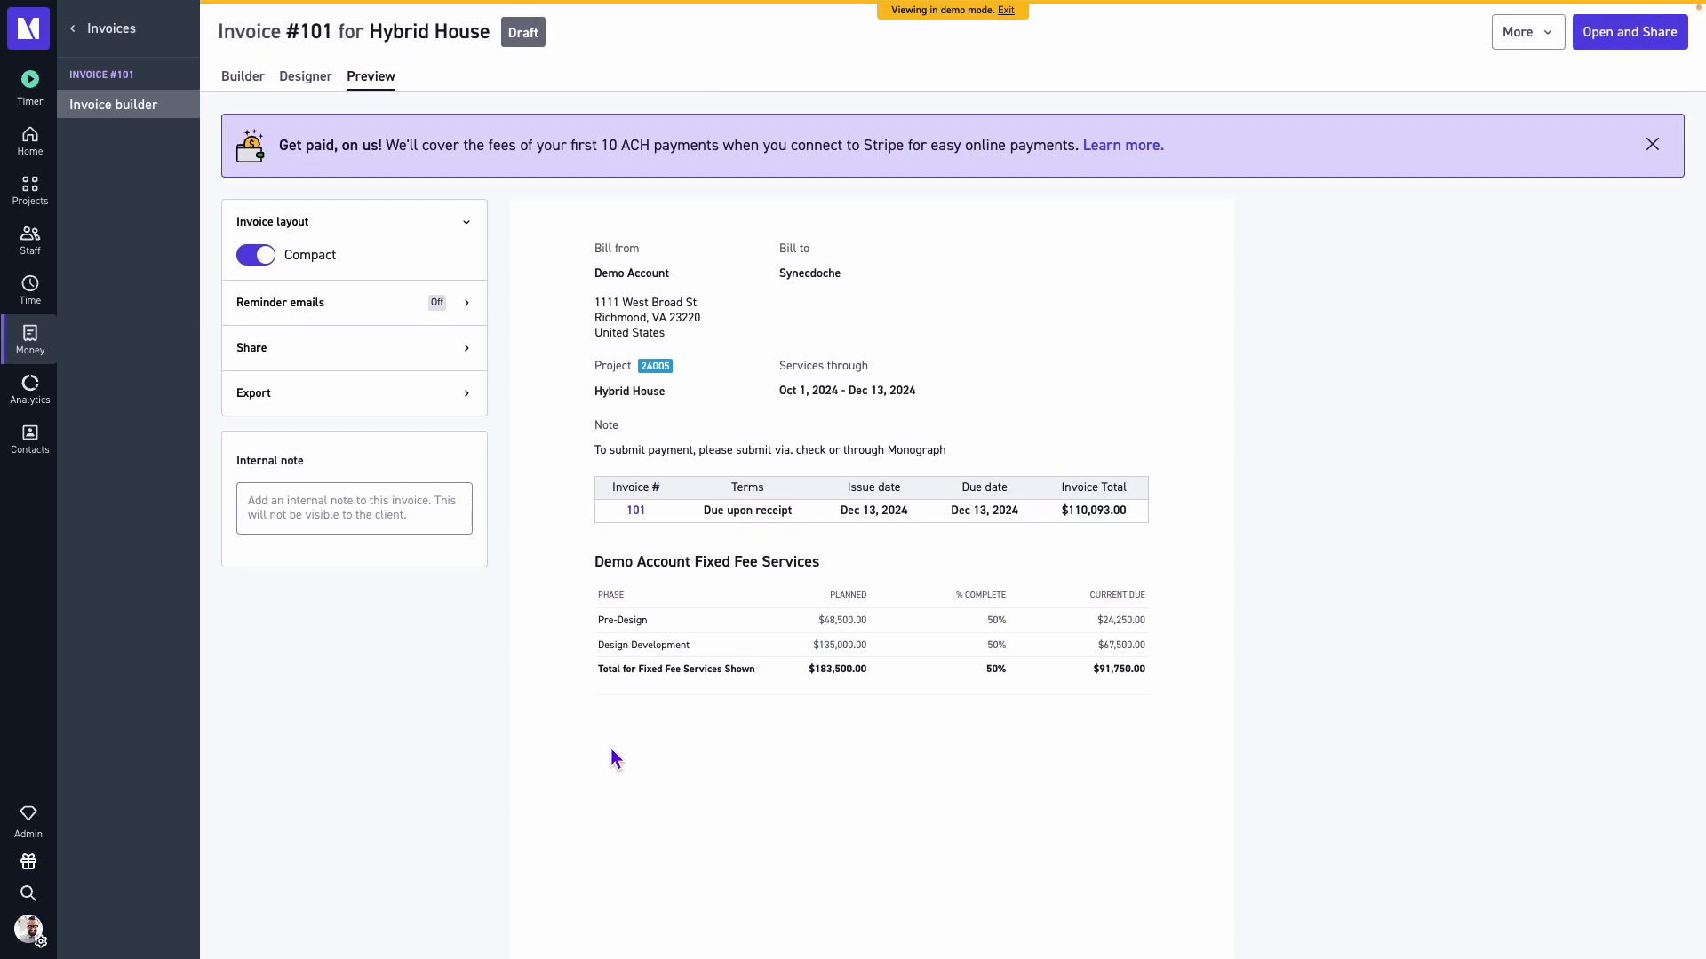
Toggle the Compact layout off, back on, and off again.
{"action": "left_click", "coordinate": [255, 261]}
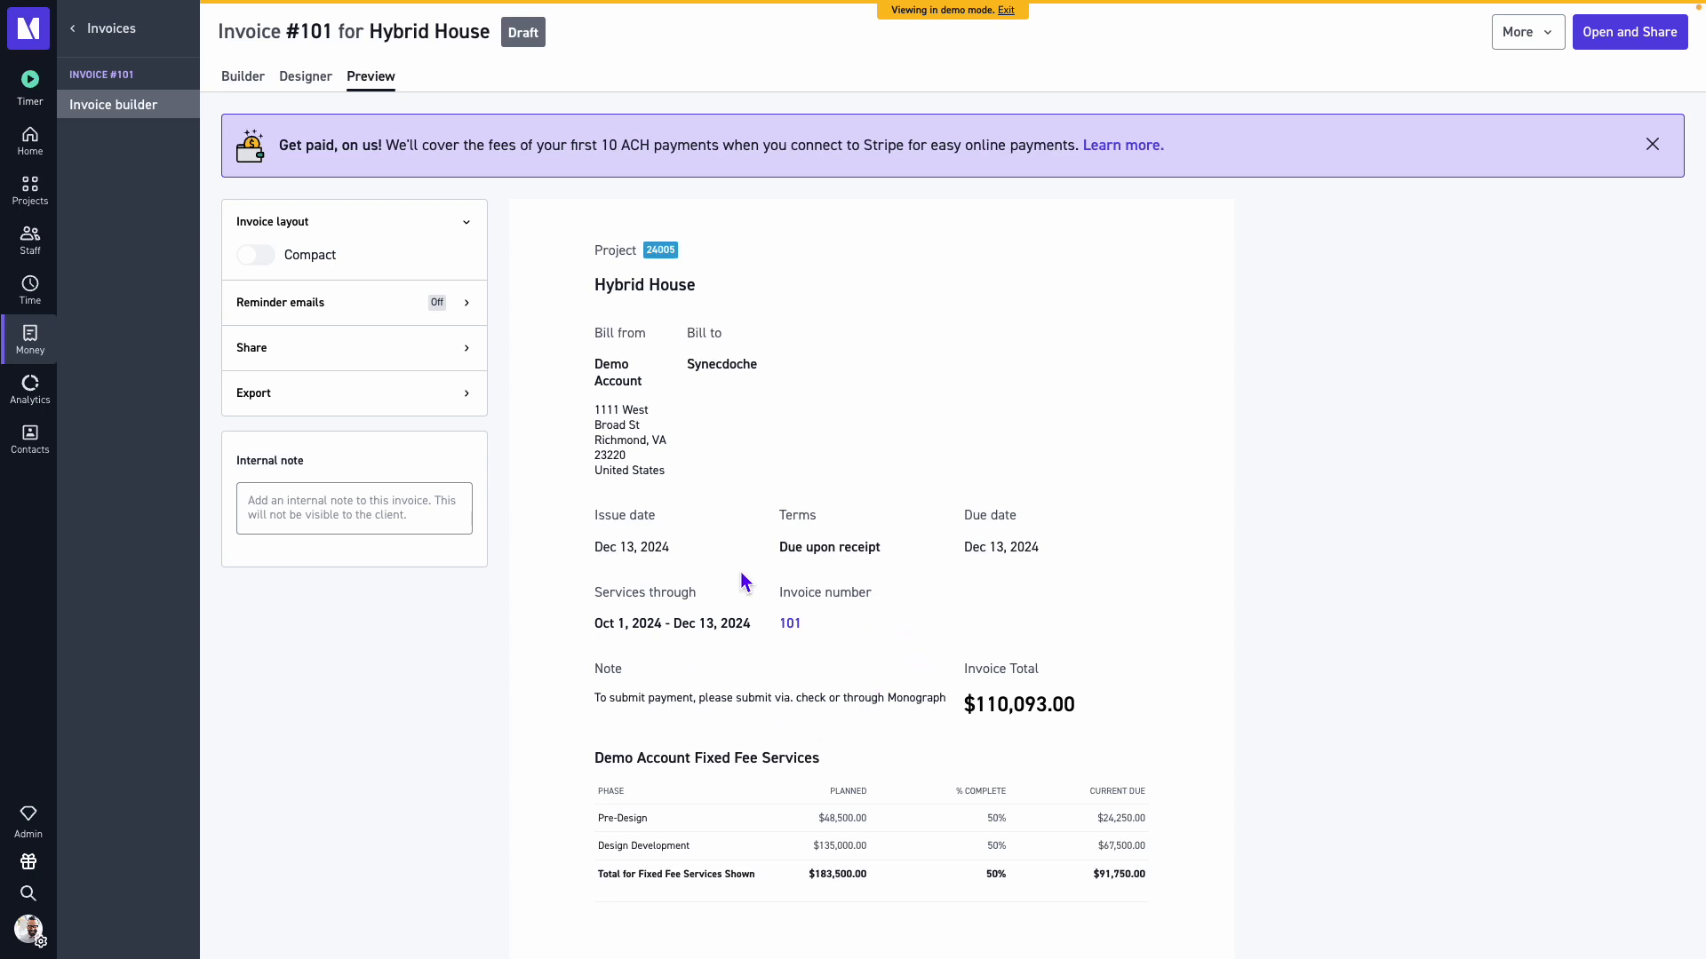
{"action": "left_click", "coordinate": [260, 263]}
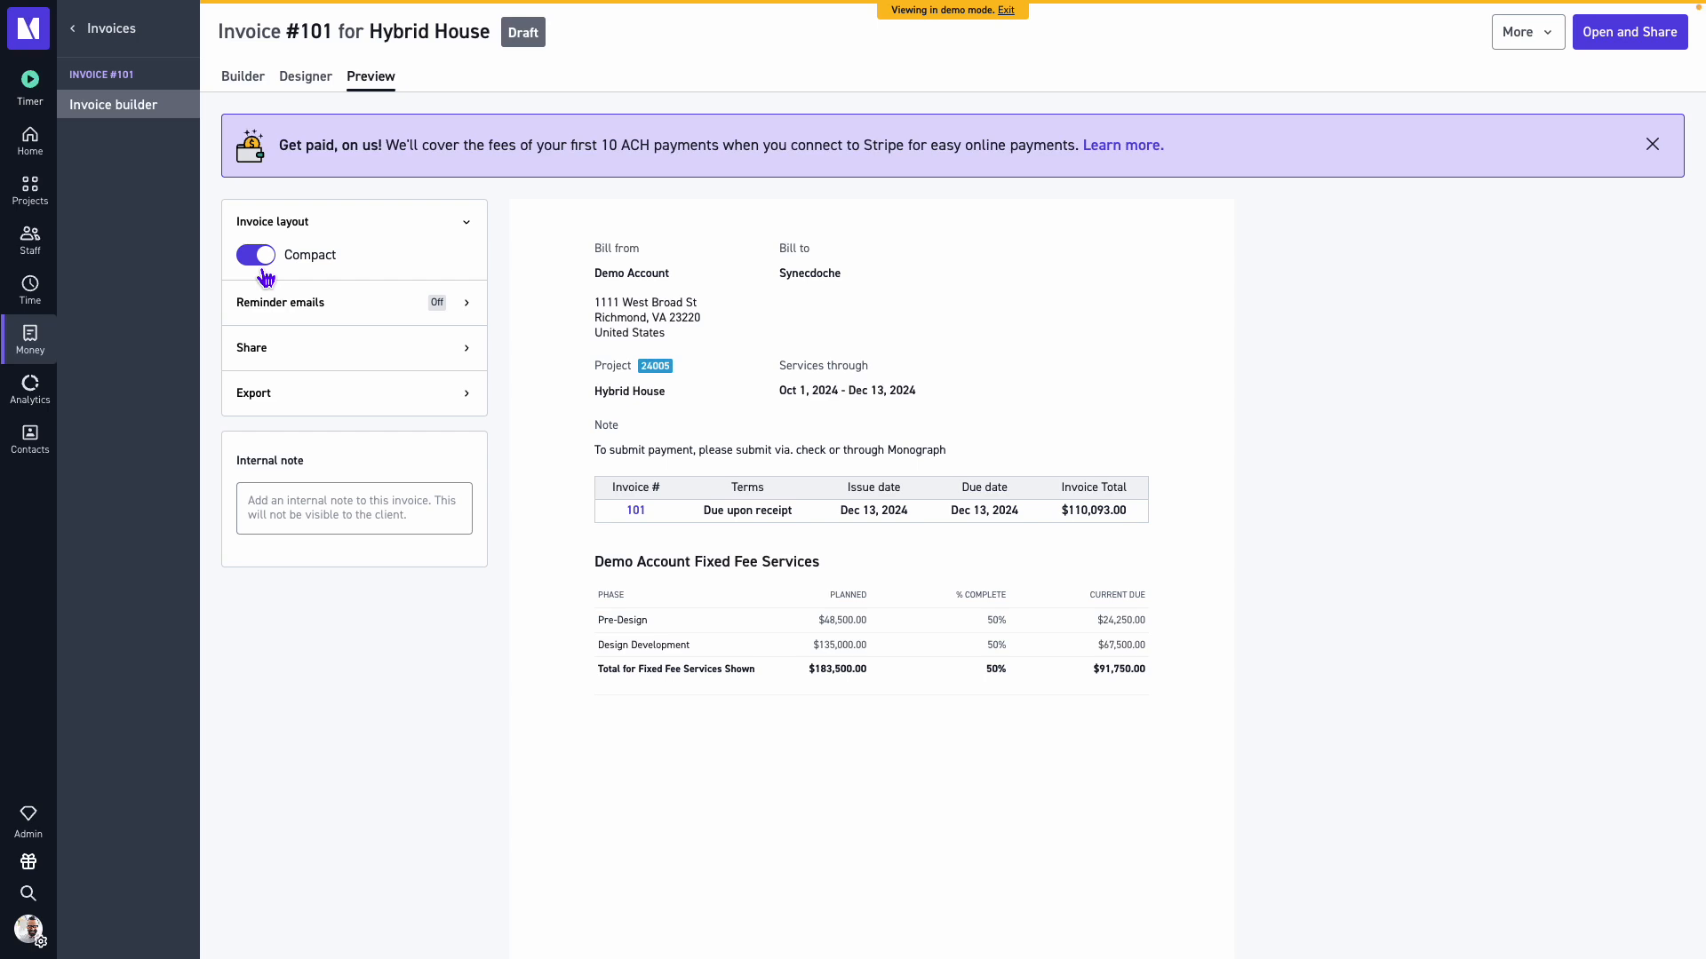
{"action": "left_click", "coordinate": [266, 278]}
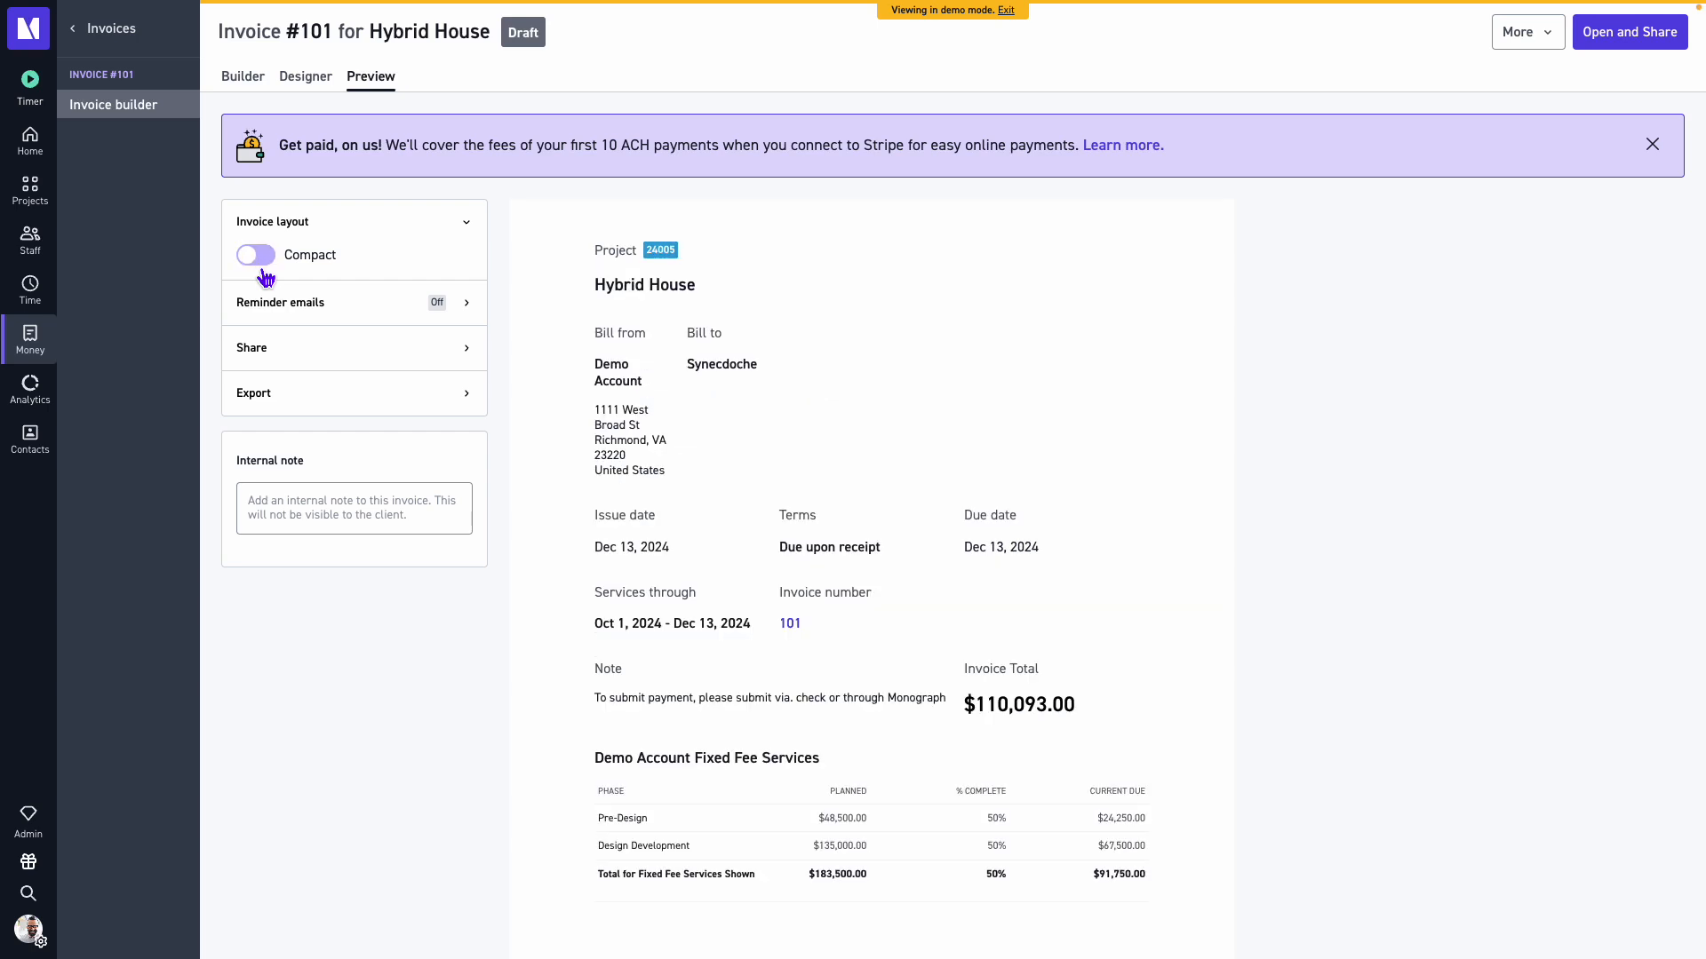
Expand the reminder email settings and turn on sending unpaid invoice reminders.
{"action": "scroll", "coordinate": [464, 298], "scroll_direction": "down", "scroll_amount": 1}
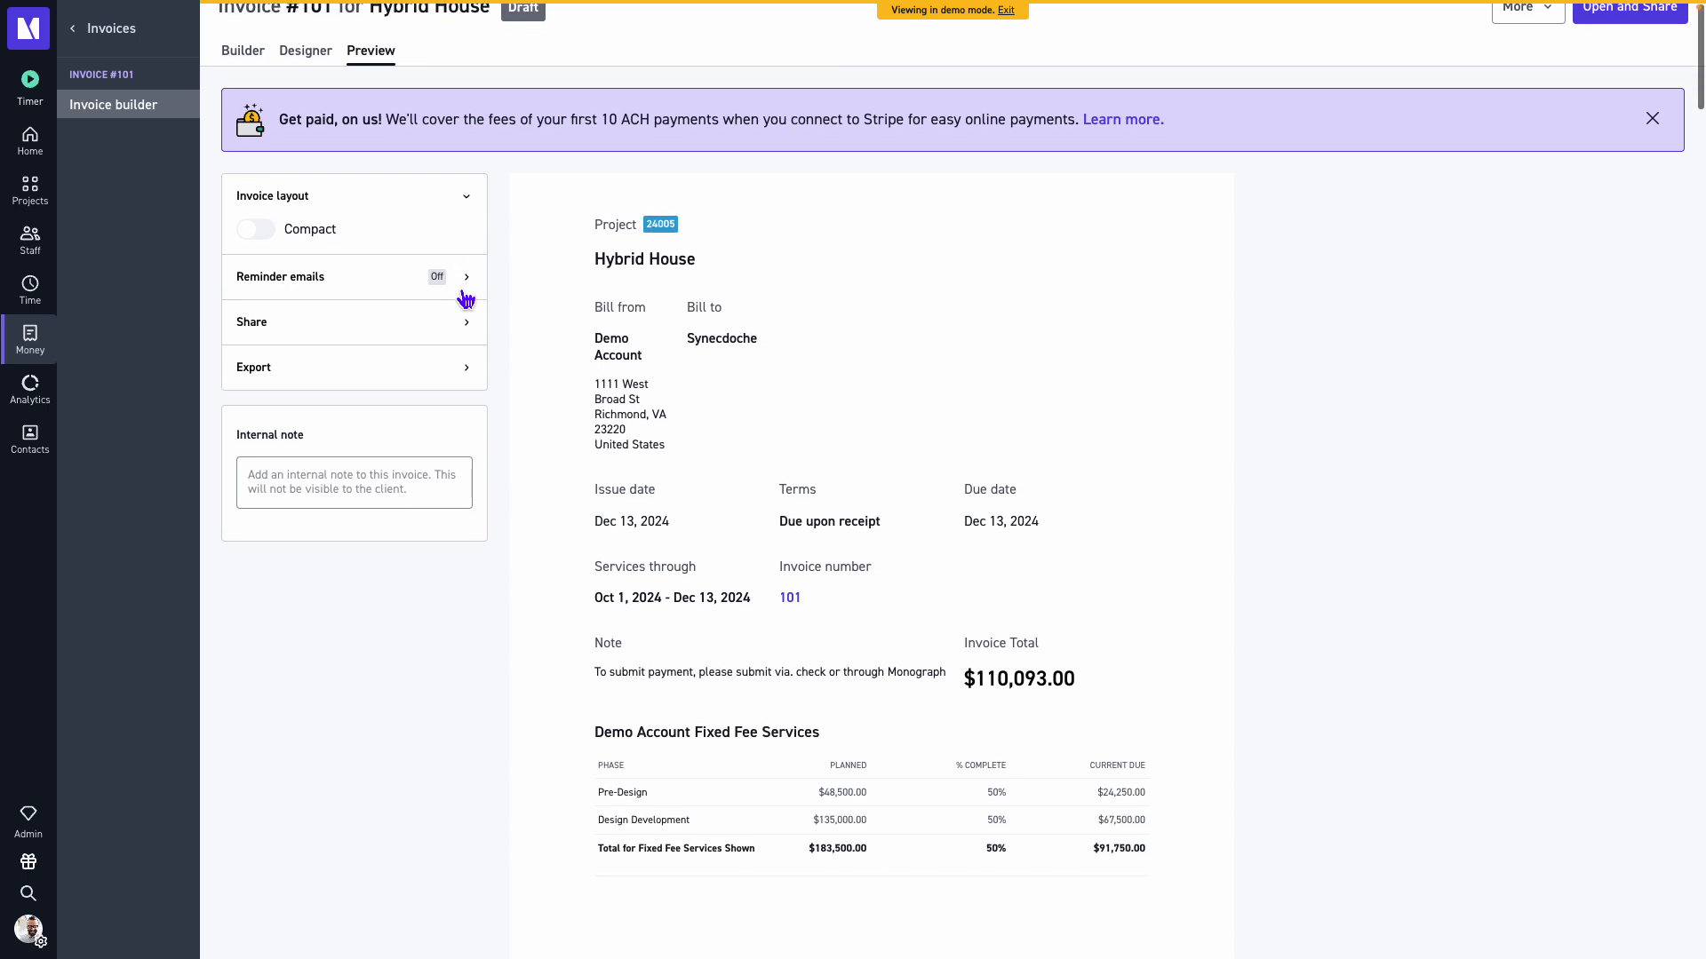
{"action": "left_click", "coordinate": [475, 297]}
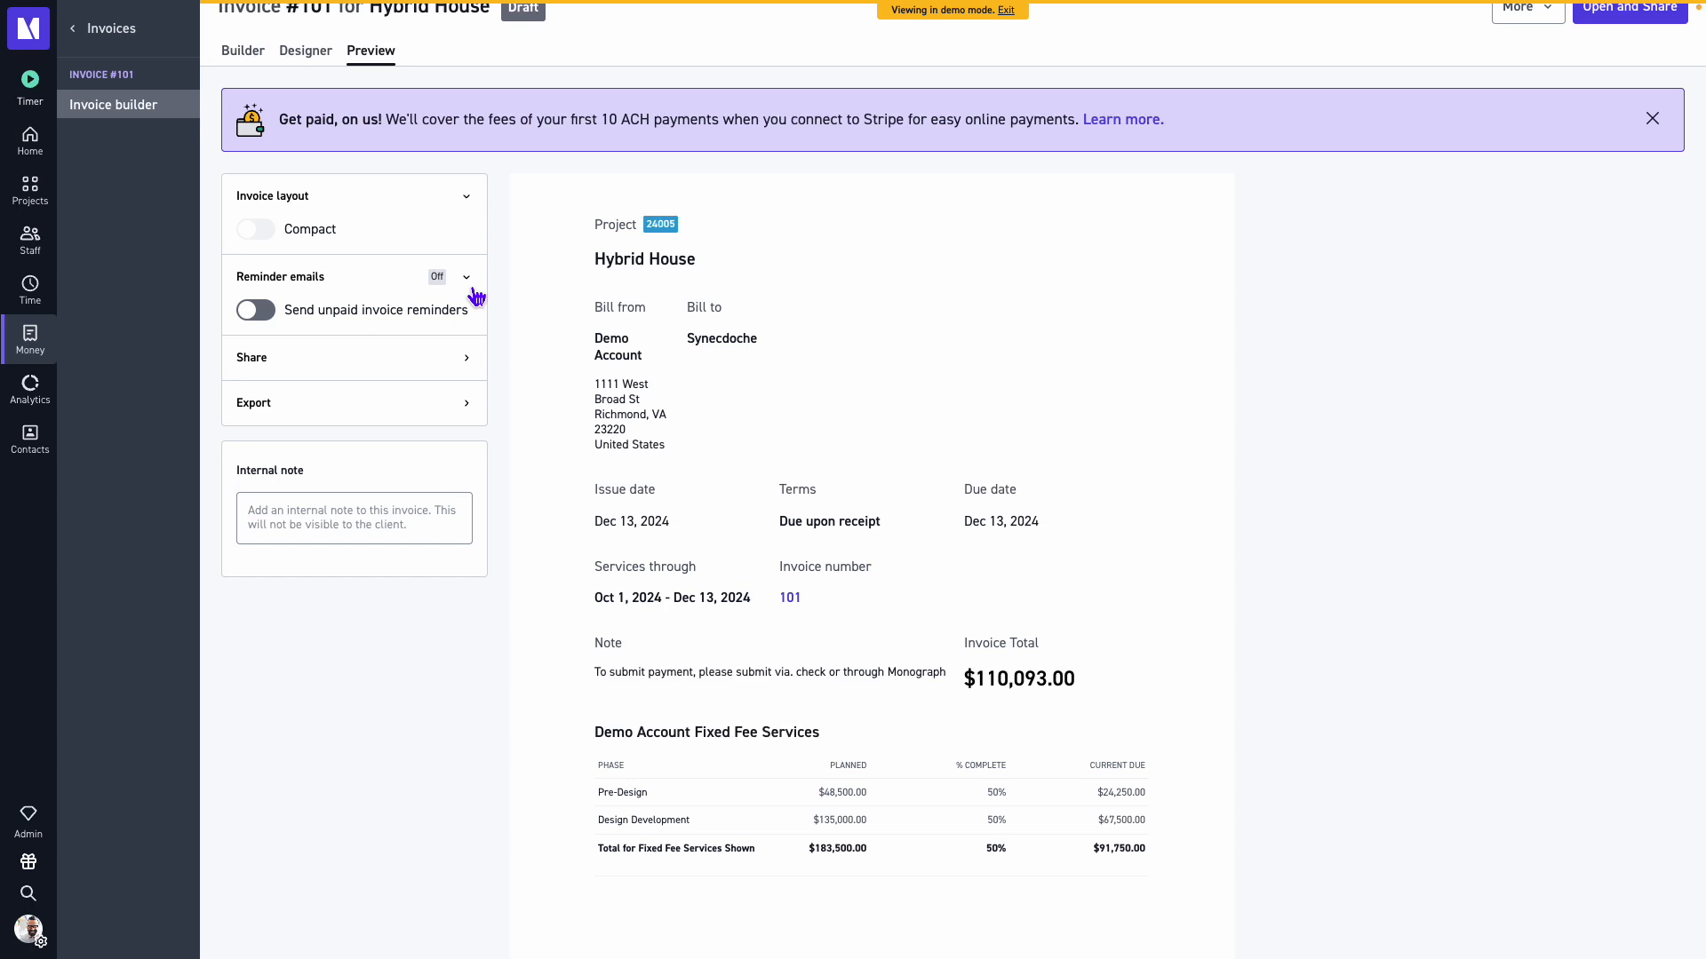
{"action": "left_click", "coordinate": [272, 327]}
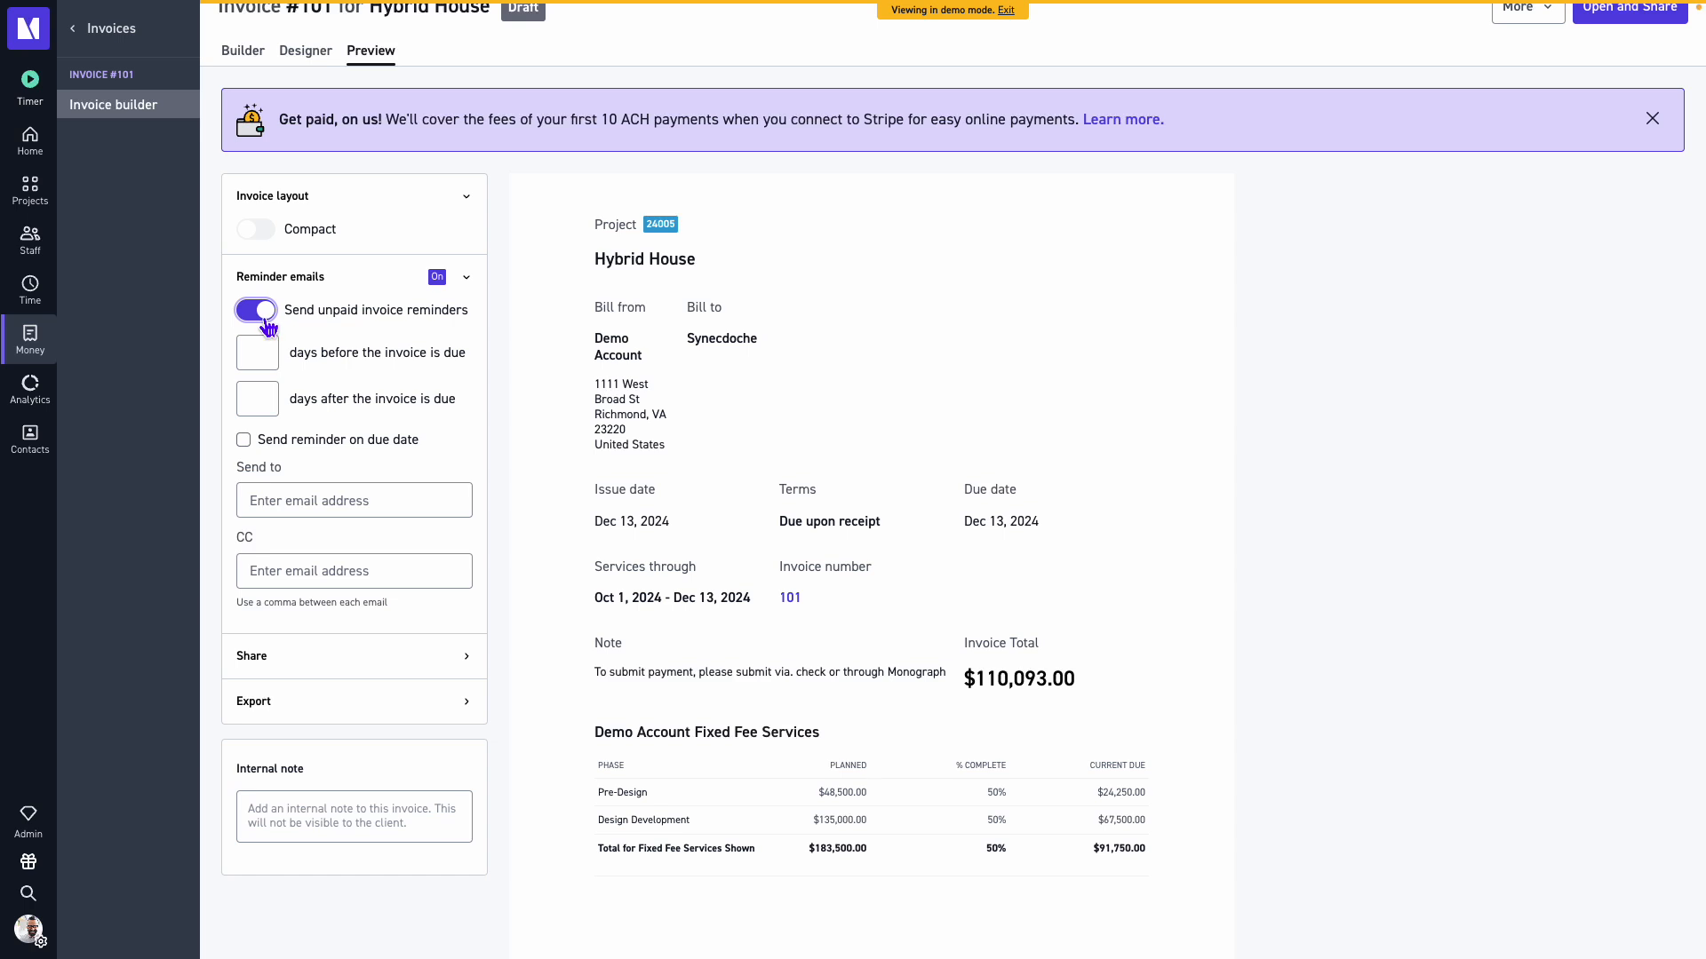
Enter two recipient e-mail addresses, separated by a comma, in the reminder Send to field.
{"action": "left_click", "coordinate": [255, 363]}
{"action": "left_click", "coordinate": [272, 500]}
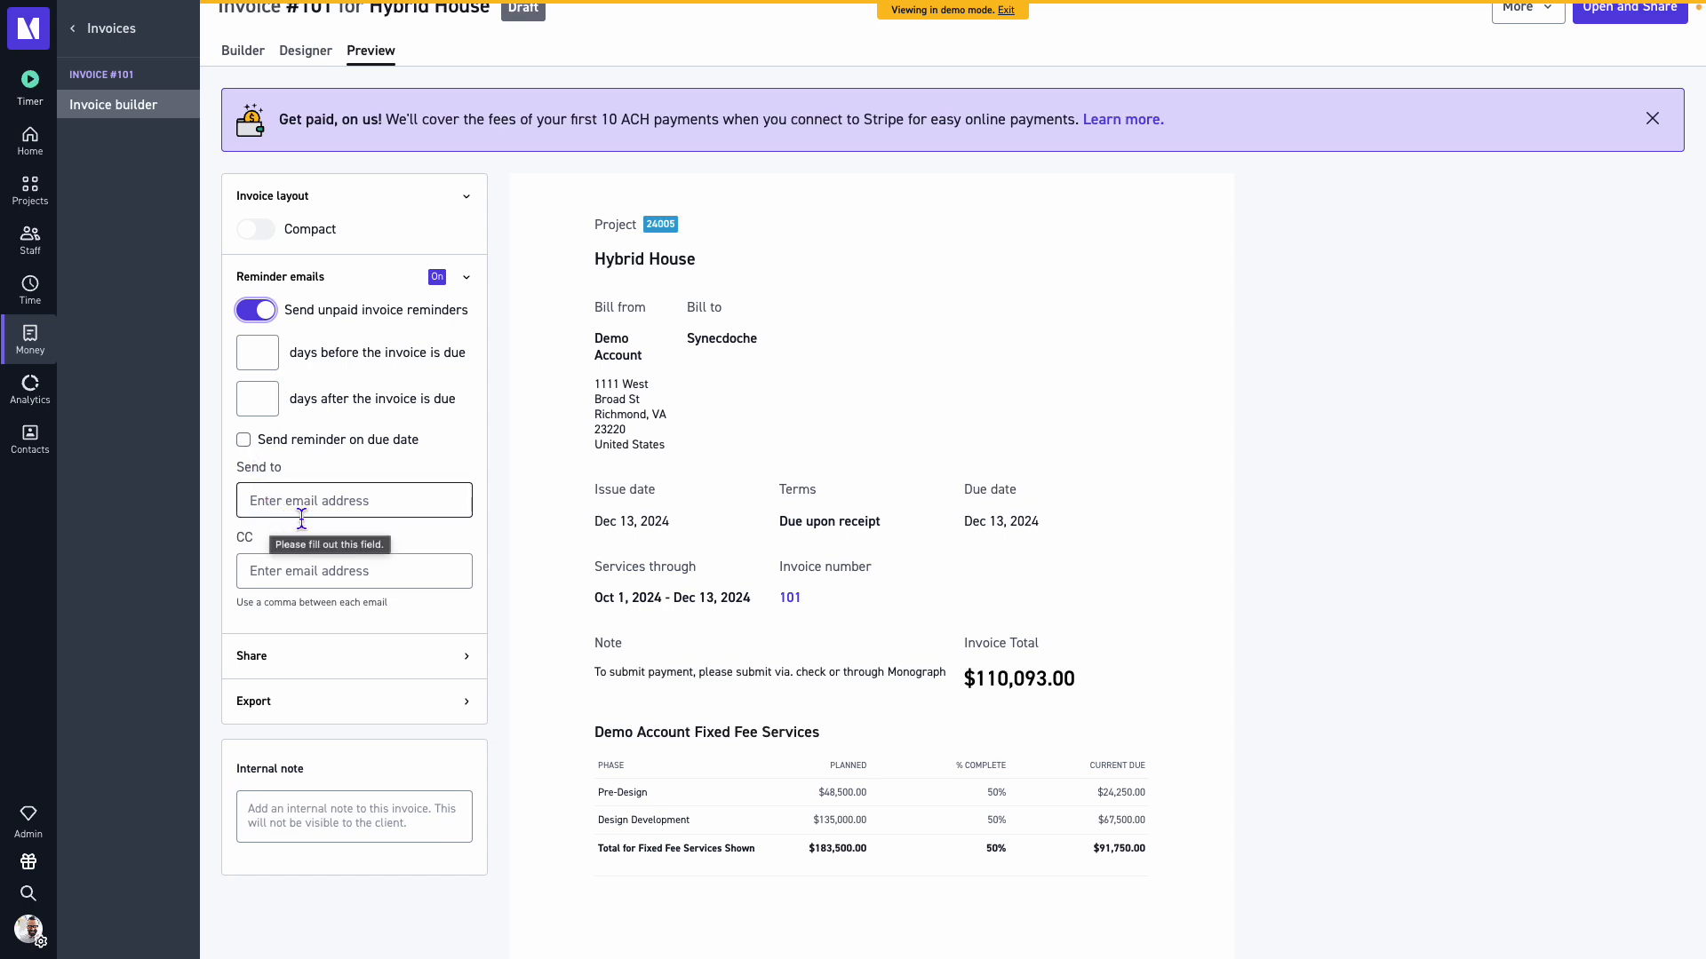
{"action": "left_click", "coordinate": [287, 512]}
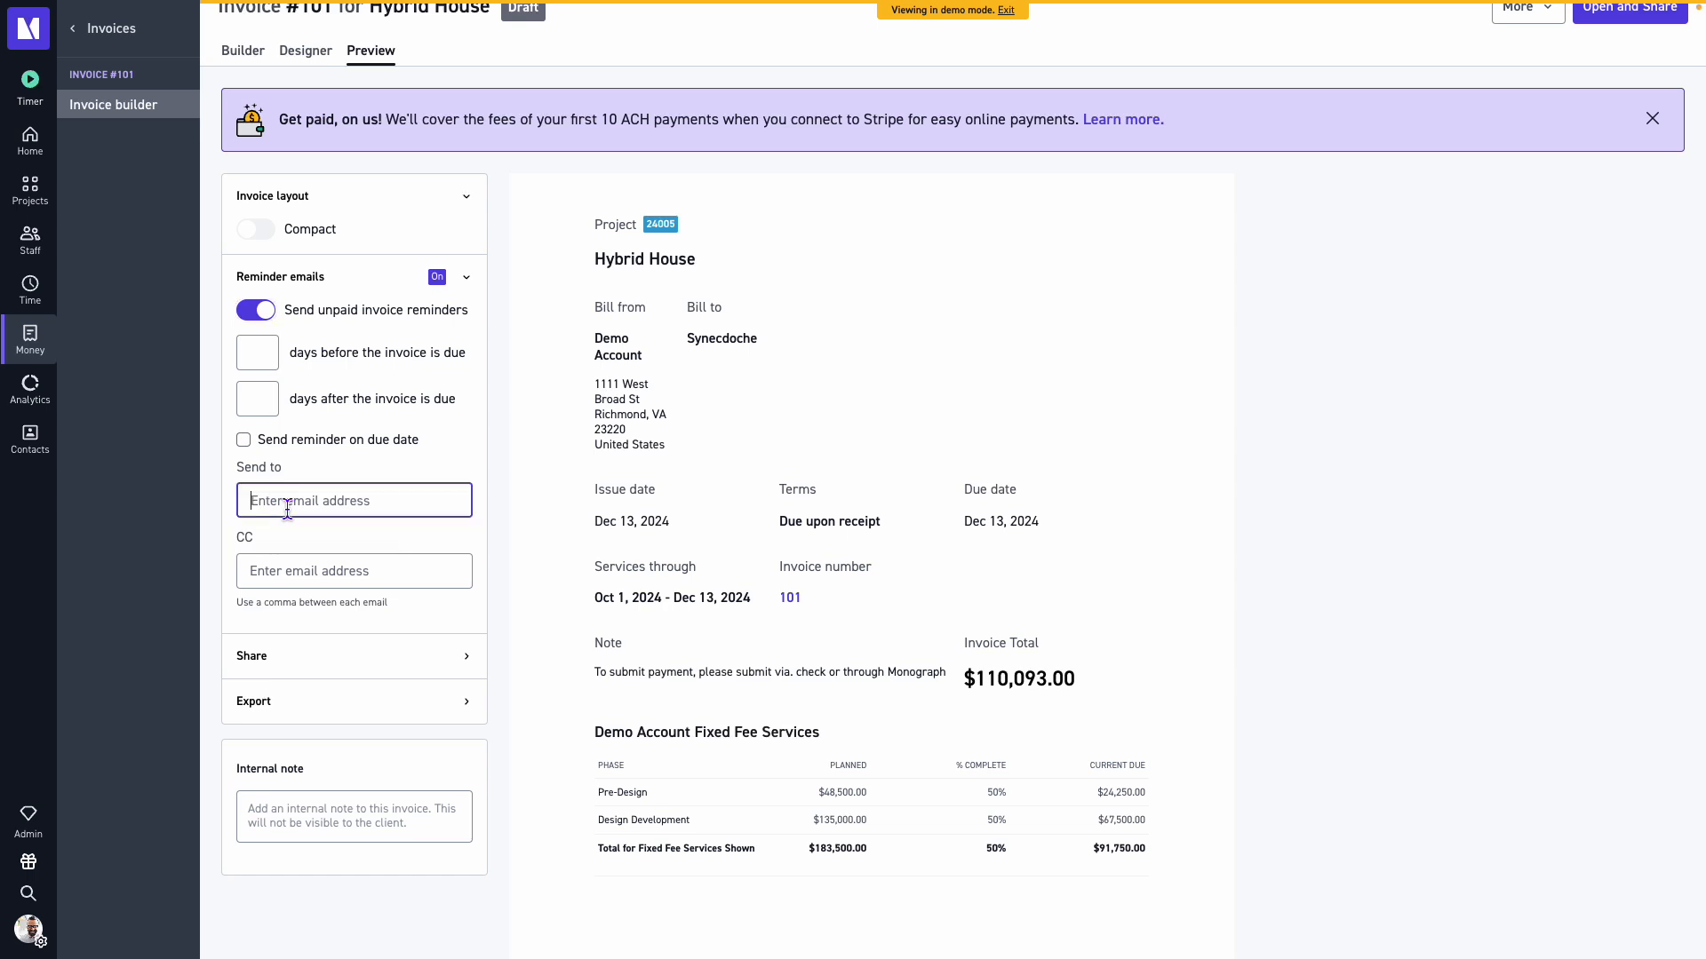
{"action": "type", "text": "test@f"}
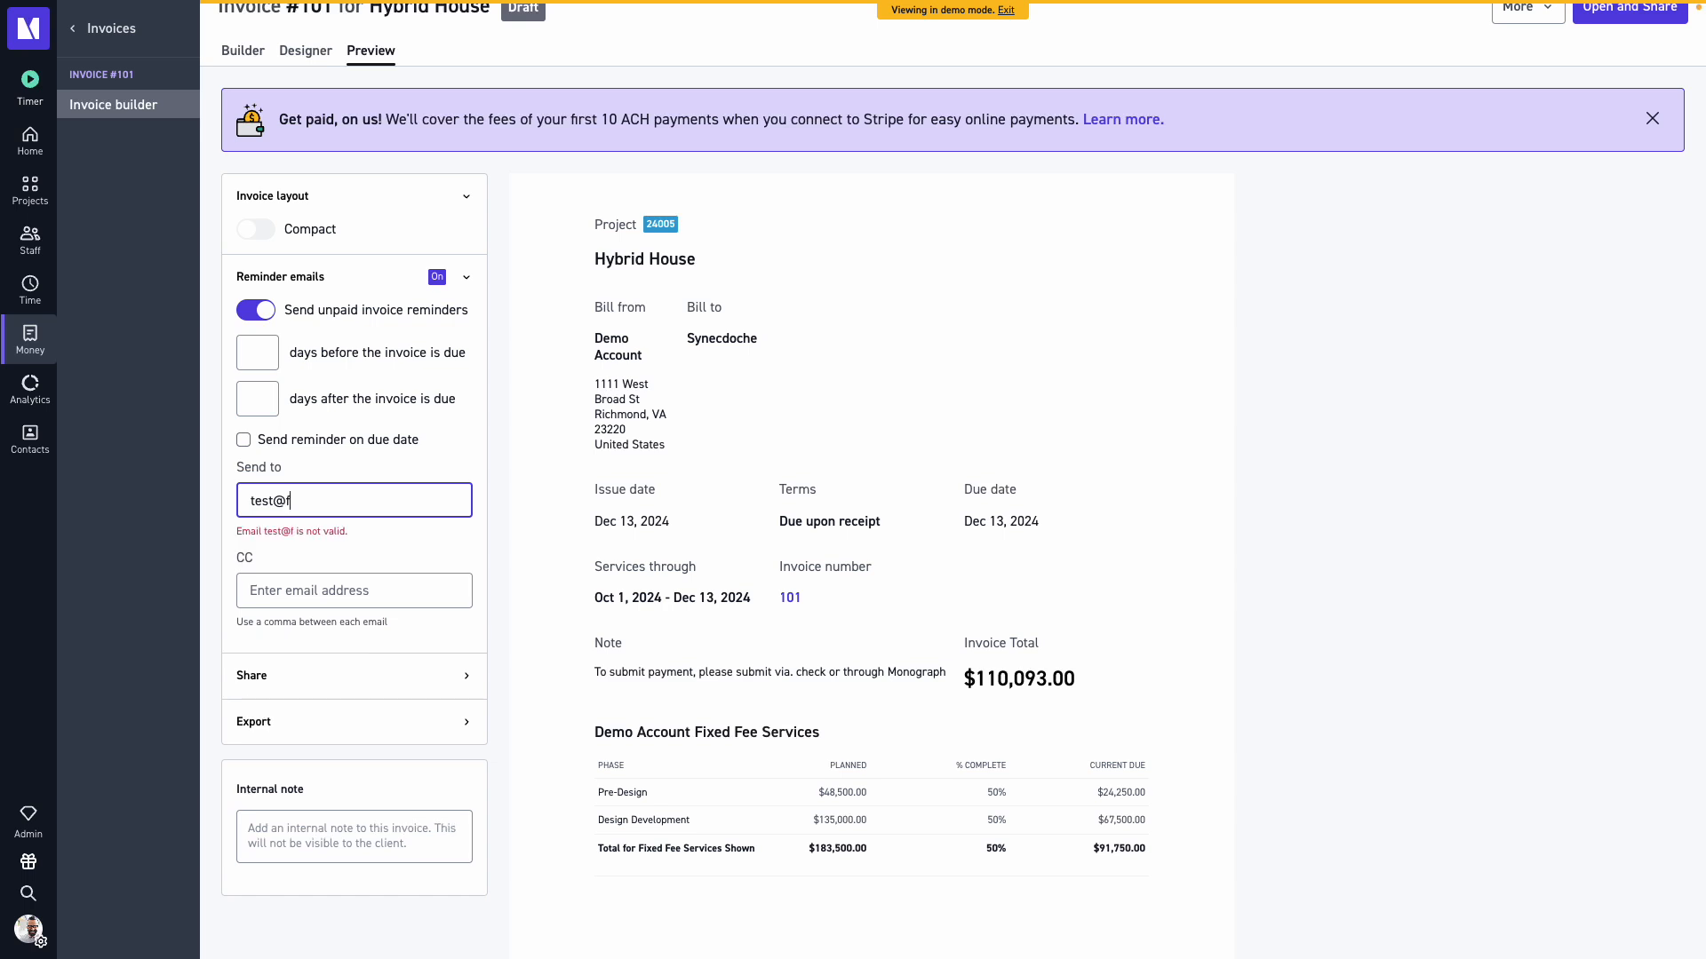
{"action": "type", "text": "akefirm.com, "}
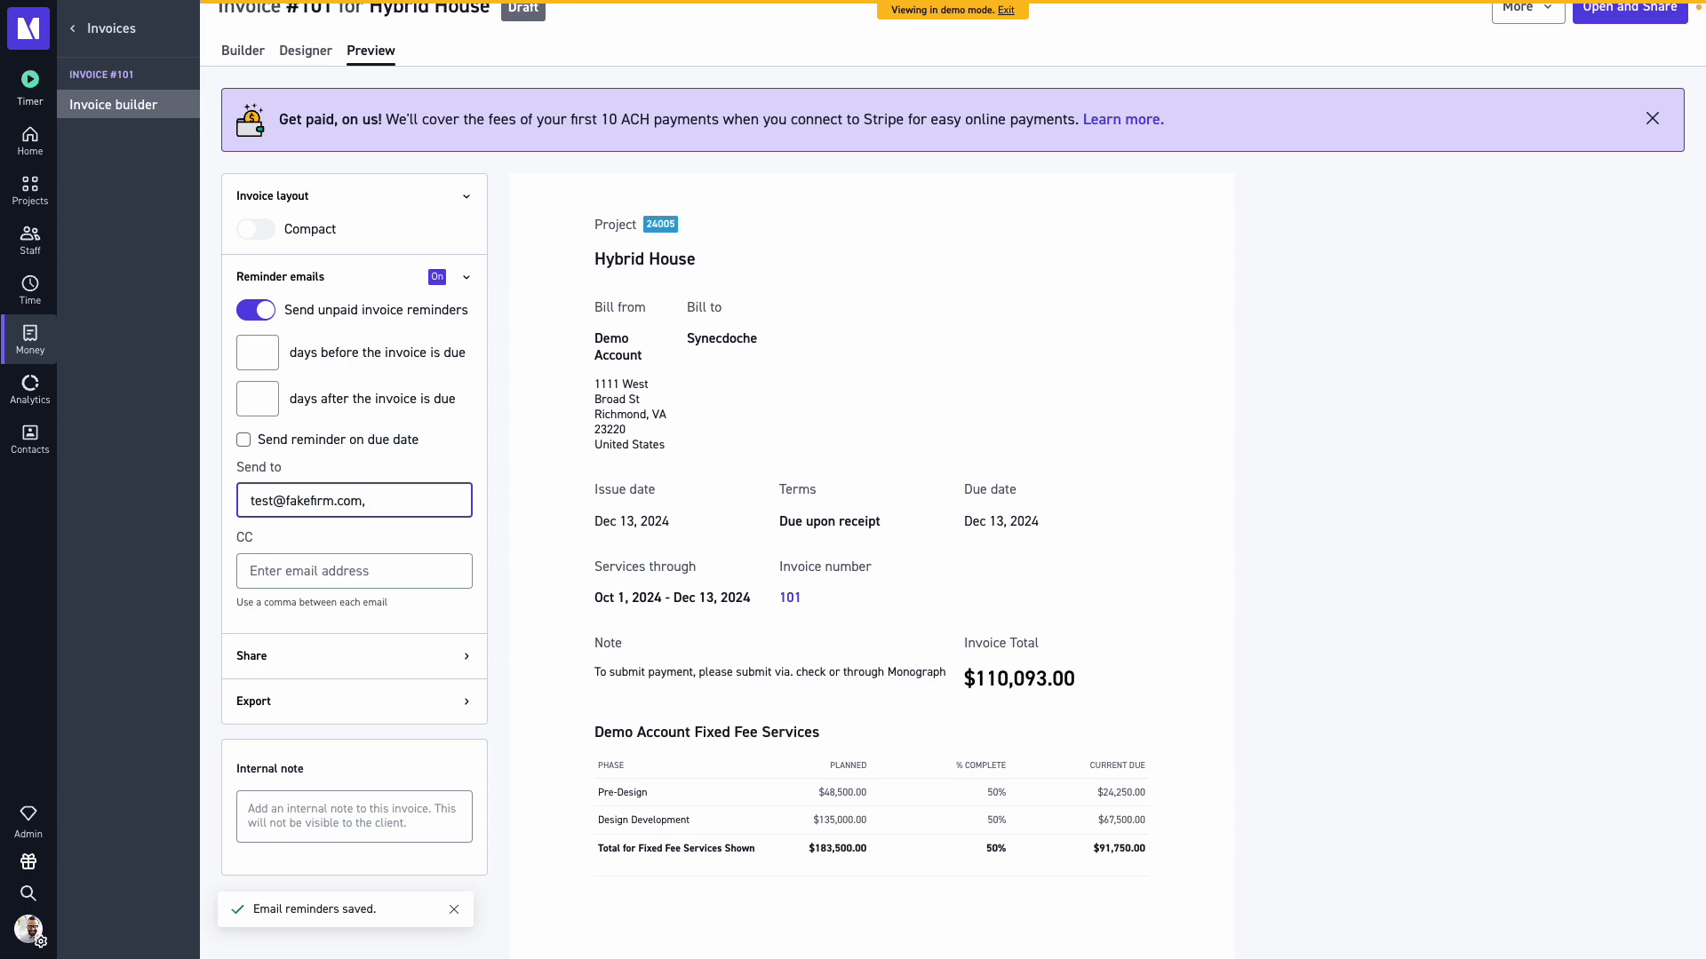
{"action": "type", "text": "sampl"}
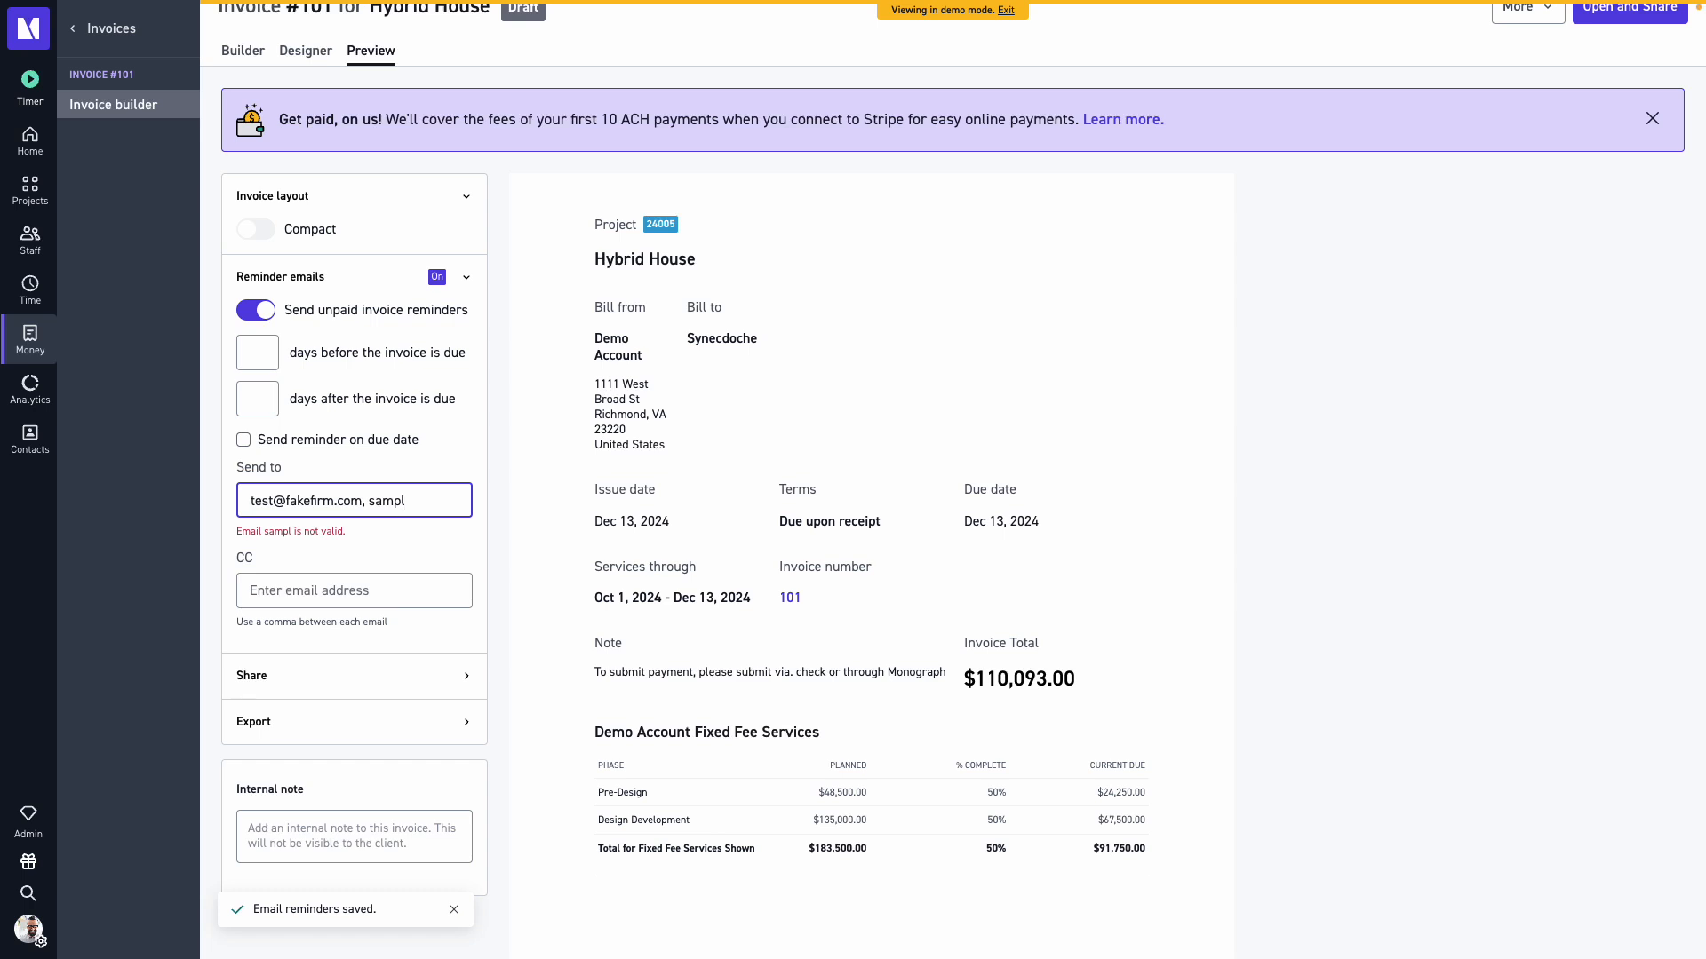
{"action": "type", "text": "e@fakefir"}
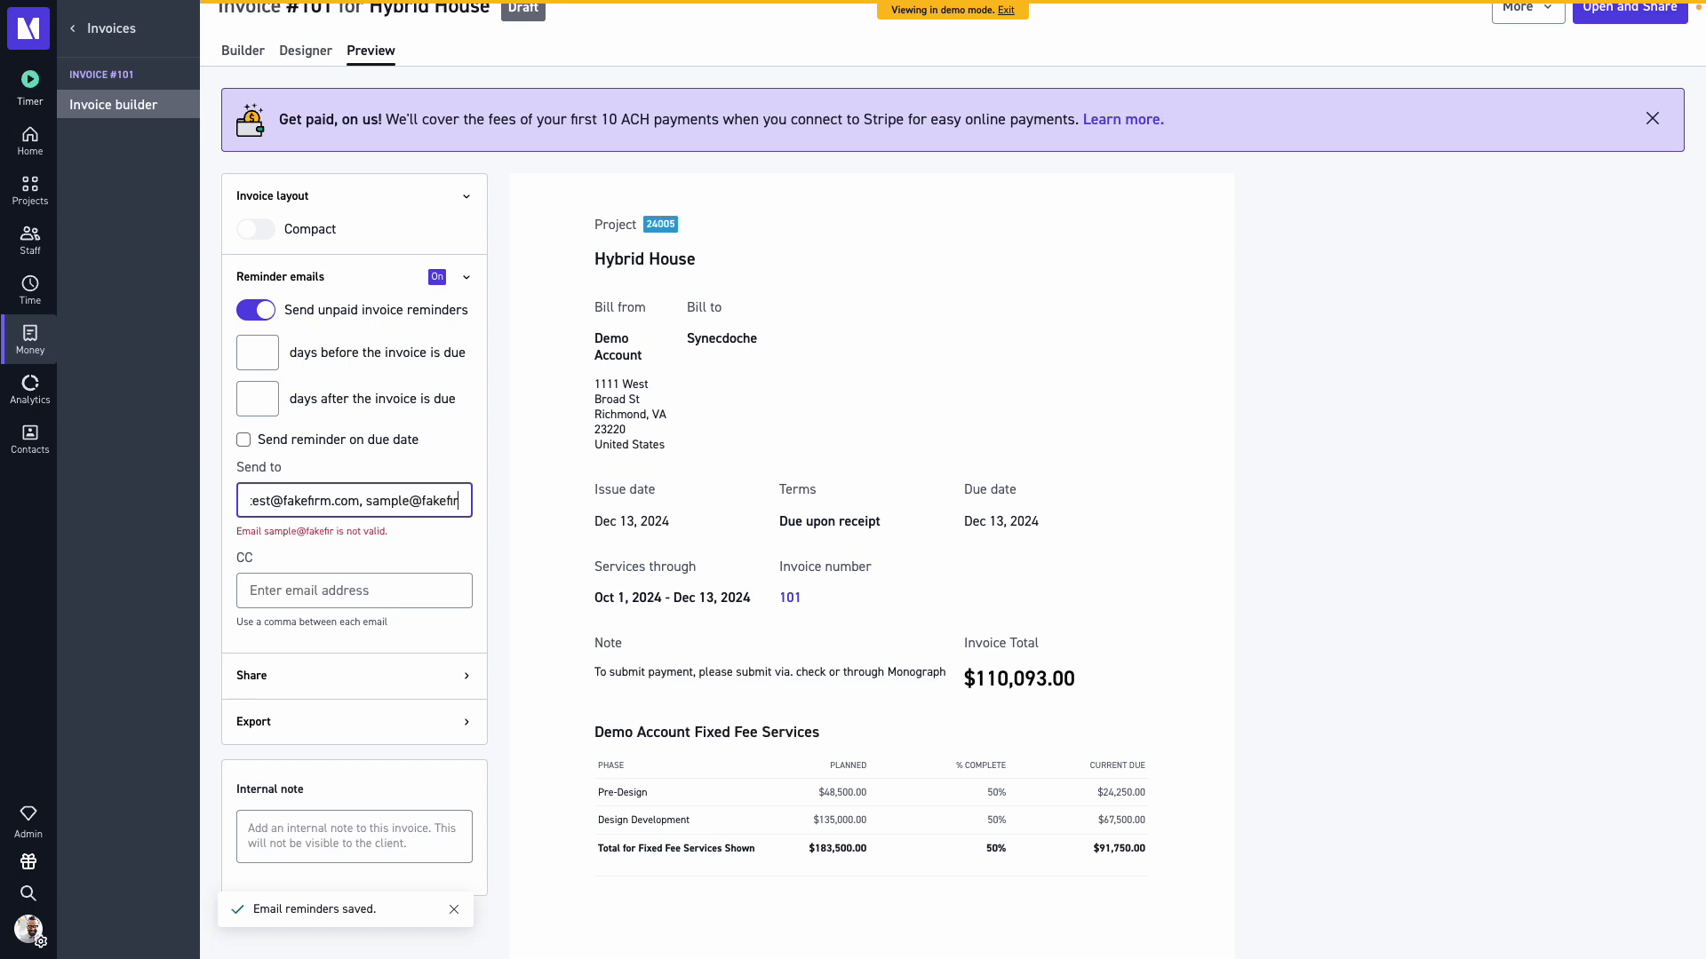
{"action": "type", "text": "m.com"}
Add an accounting e-mail address to the reminder CC field.
{"action": "left_click", "coordinate": [305, 575]}
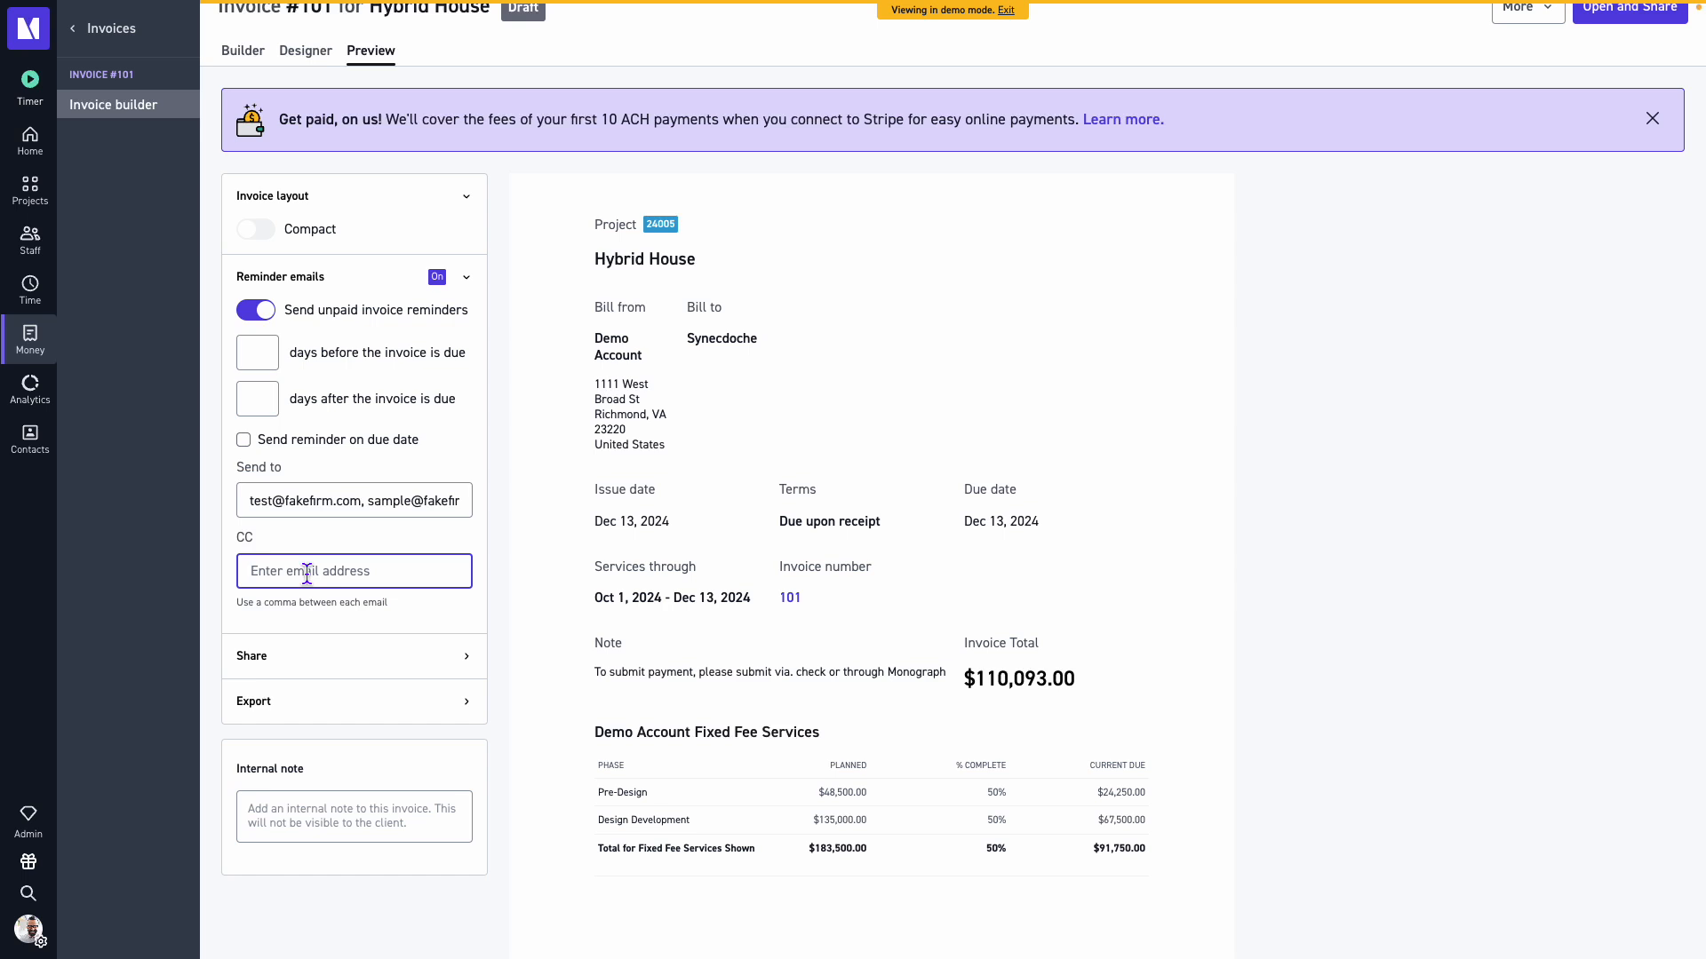
{"action": "type", "text": "testaccounting@thefakefirm.com"}
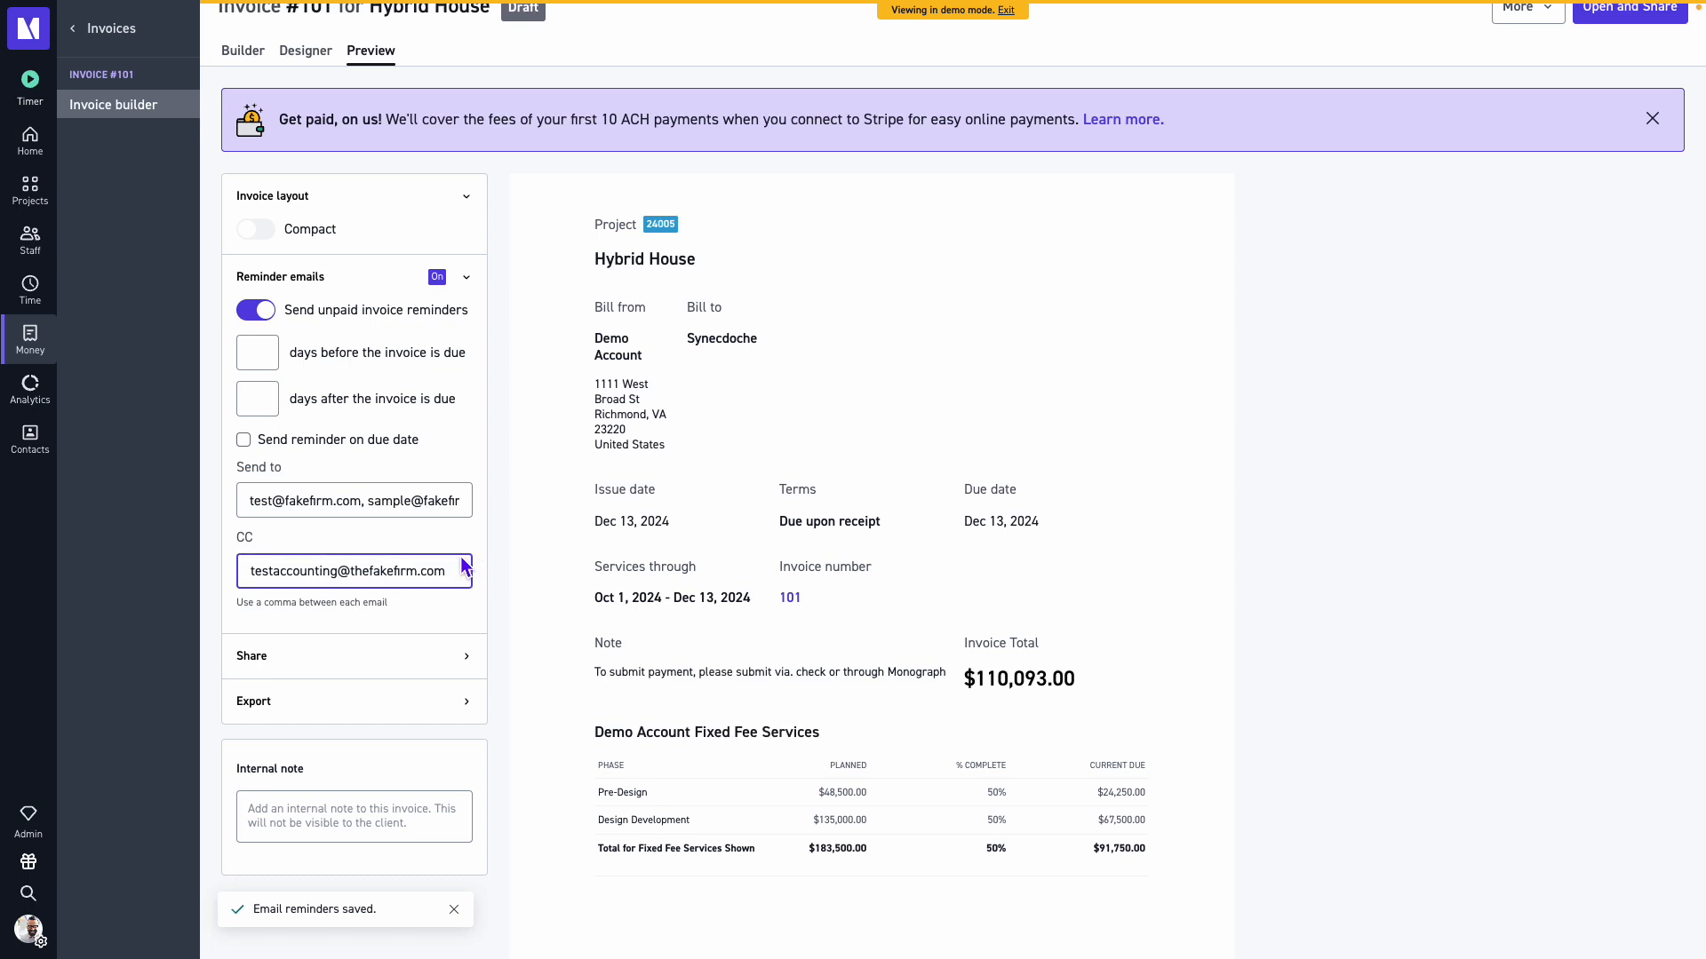
Collapse the reminder emails section.
{"action": "scroll", "coordinate": [482, 458], "scroll_direction": "down", "scroll_amount": 1}
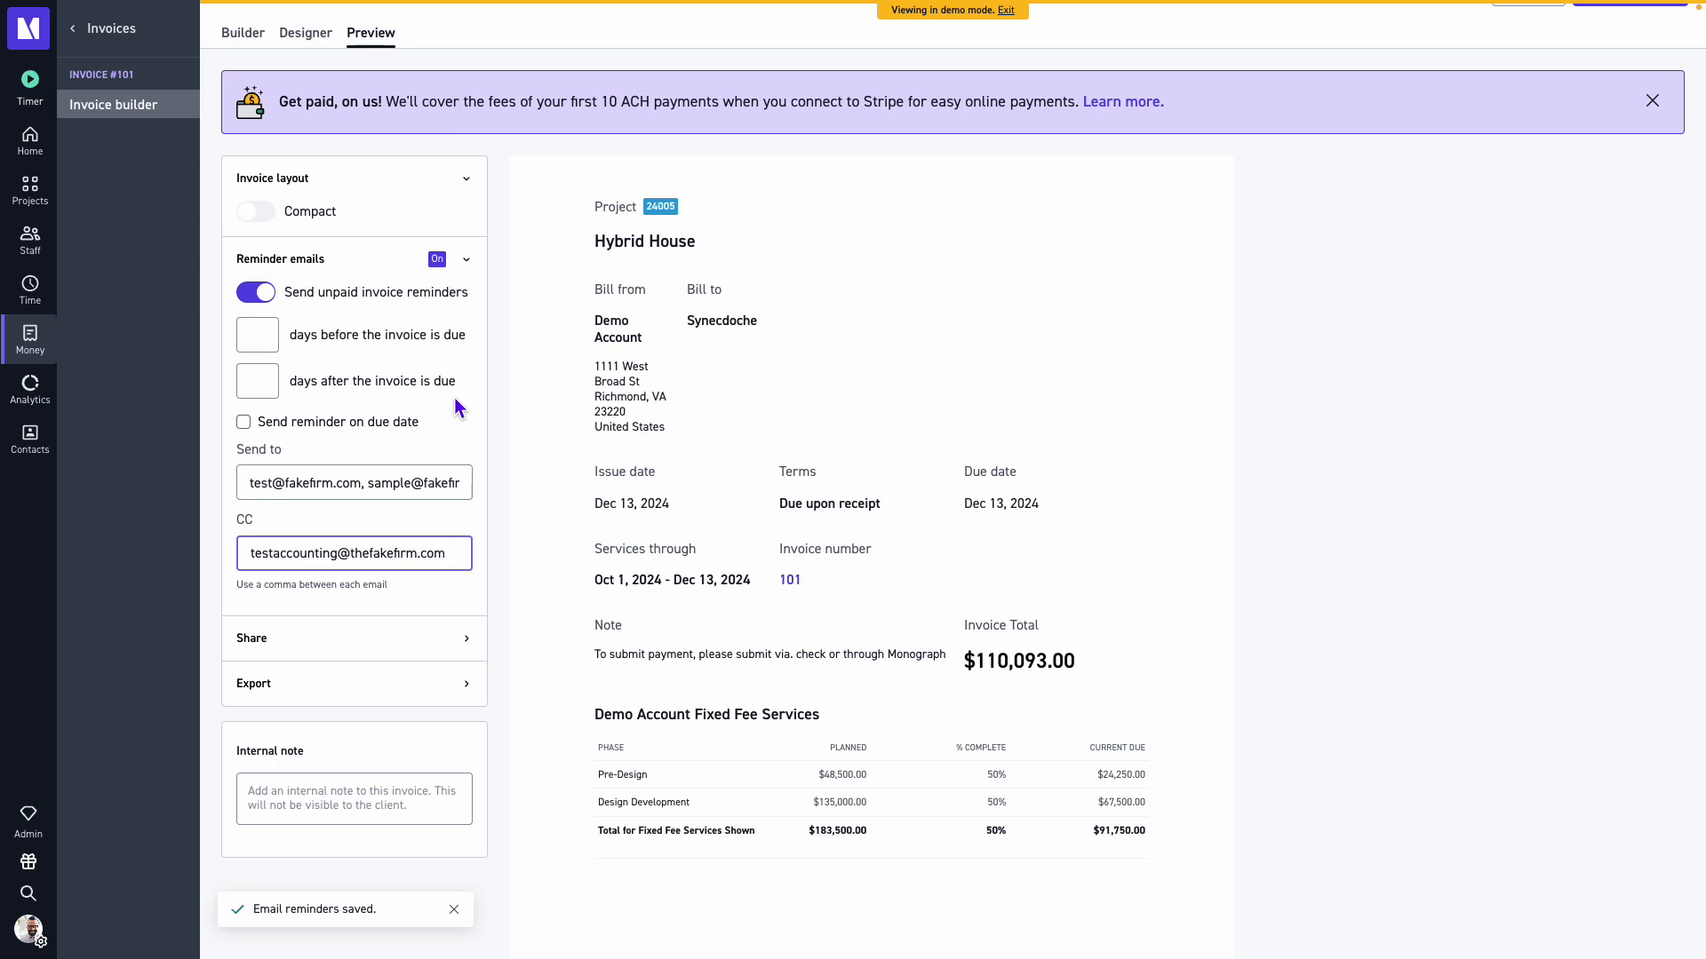
{"action": "scroll", "coordinate": [481, 473], "scroll_direction": "down", "scroll_amount": 2}
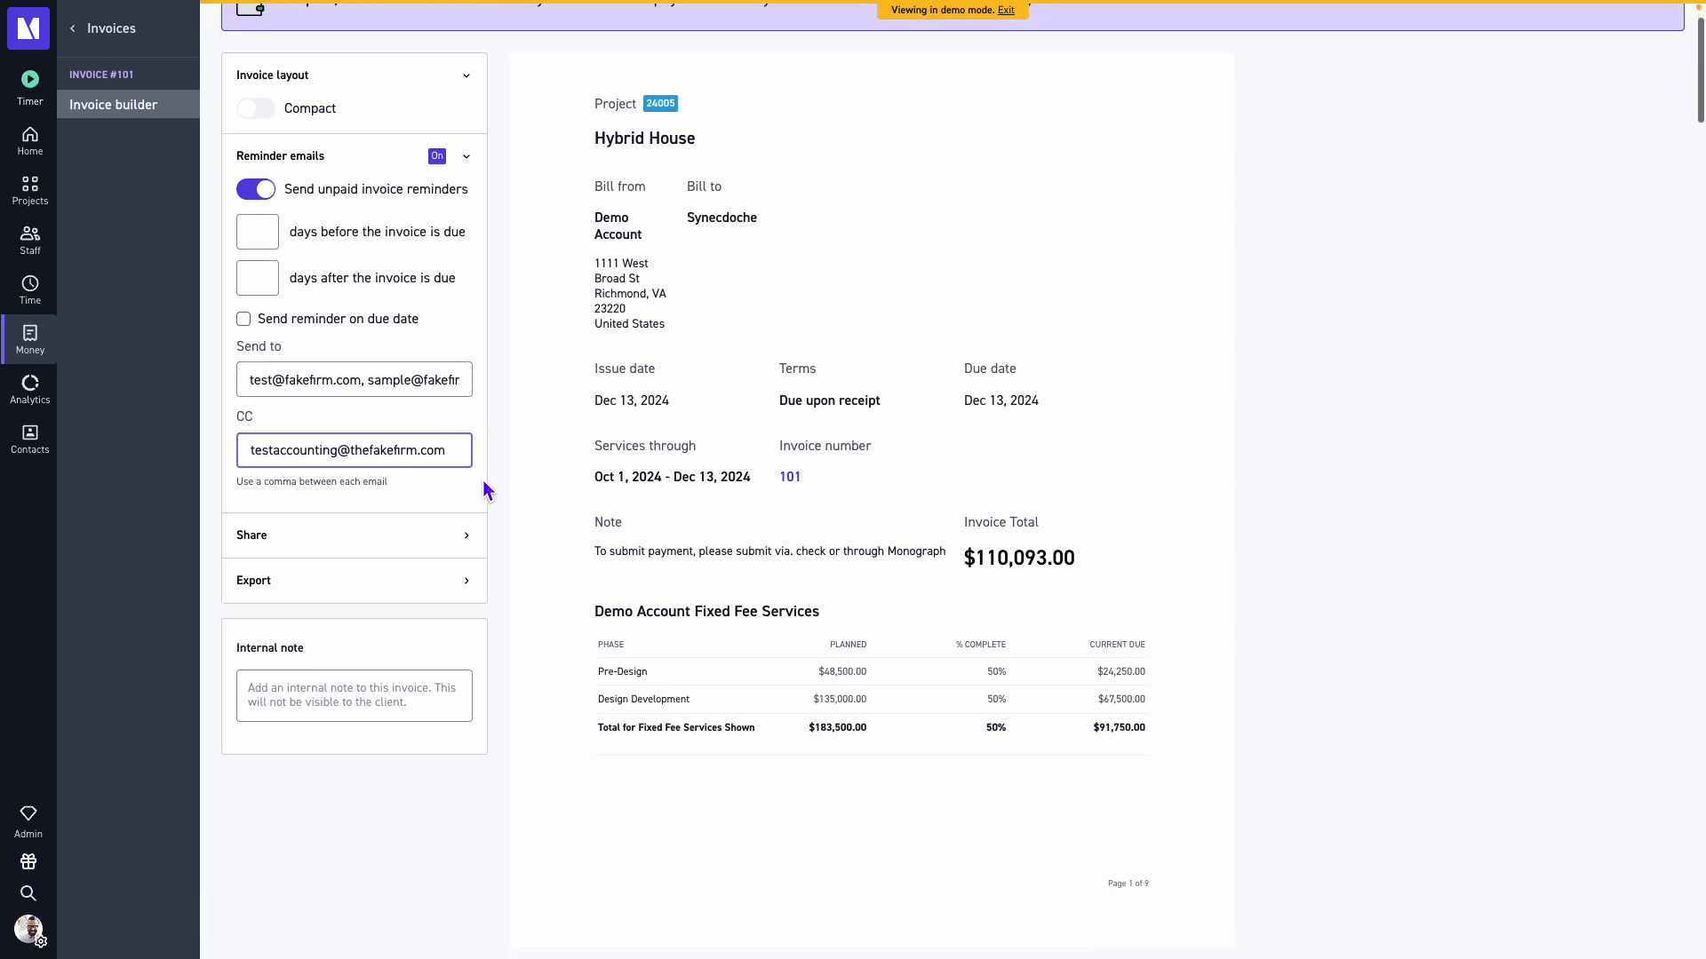
{"action": "left_click", "coordinate": [468, 158]}
{"action": "left_click", "coordinate": [478, 168]}
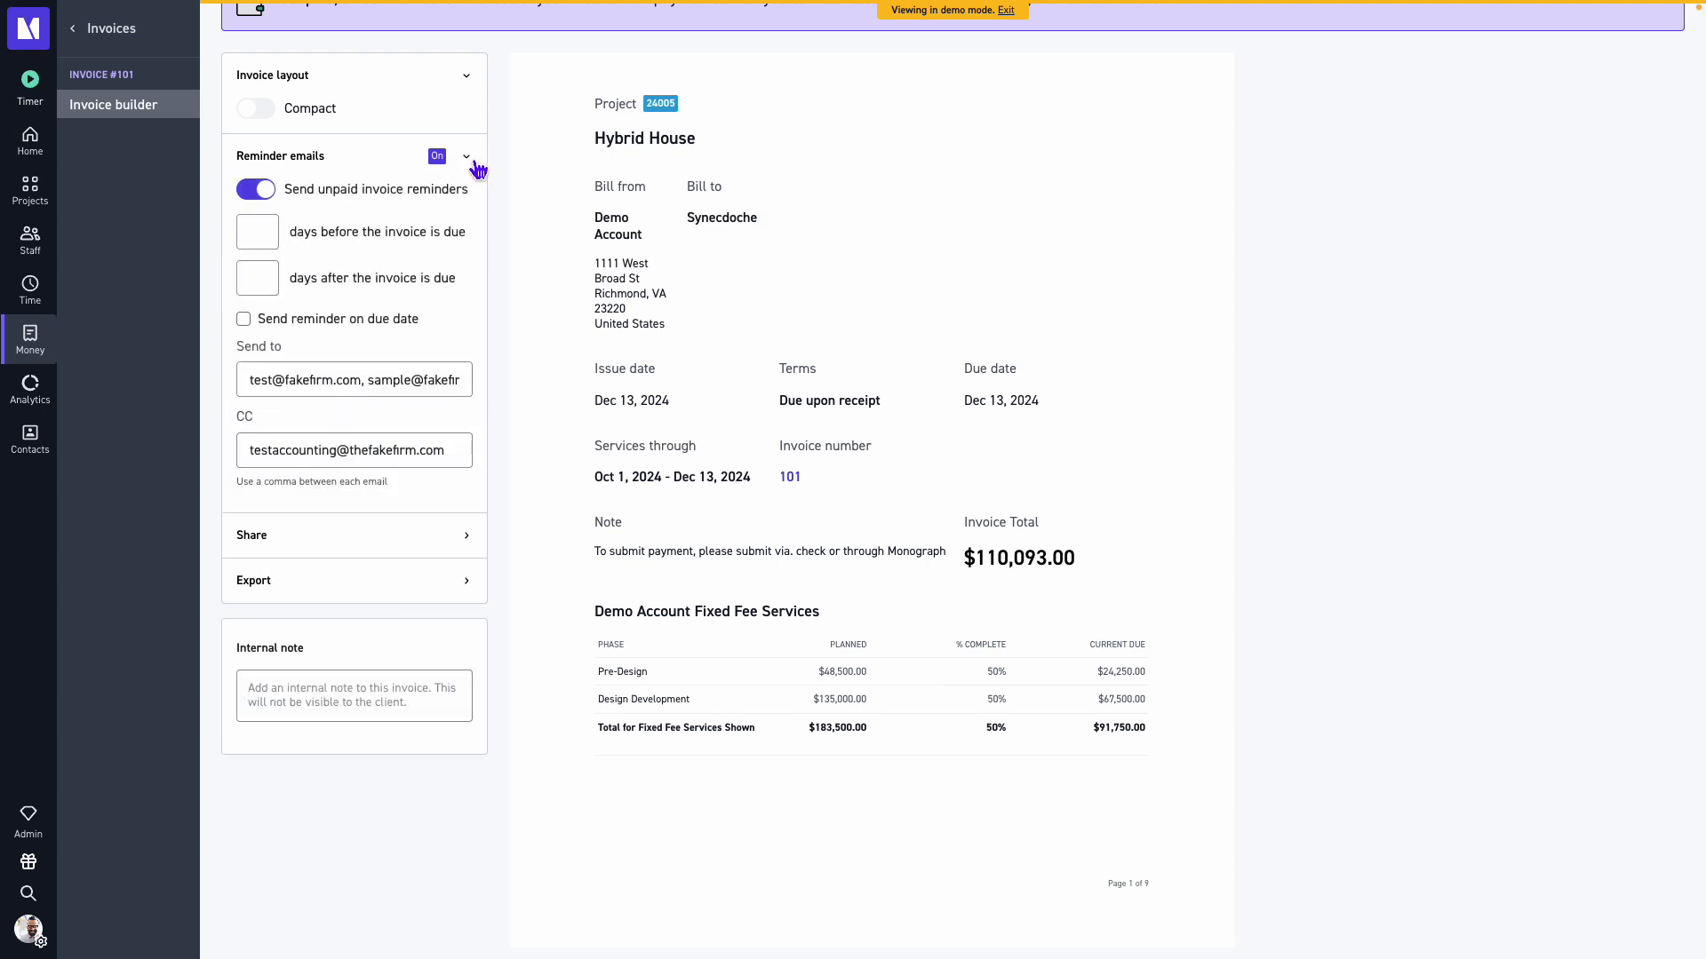
{"action": "left_click", "coordinate": [478, 168]}
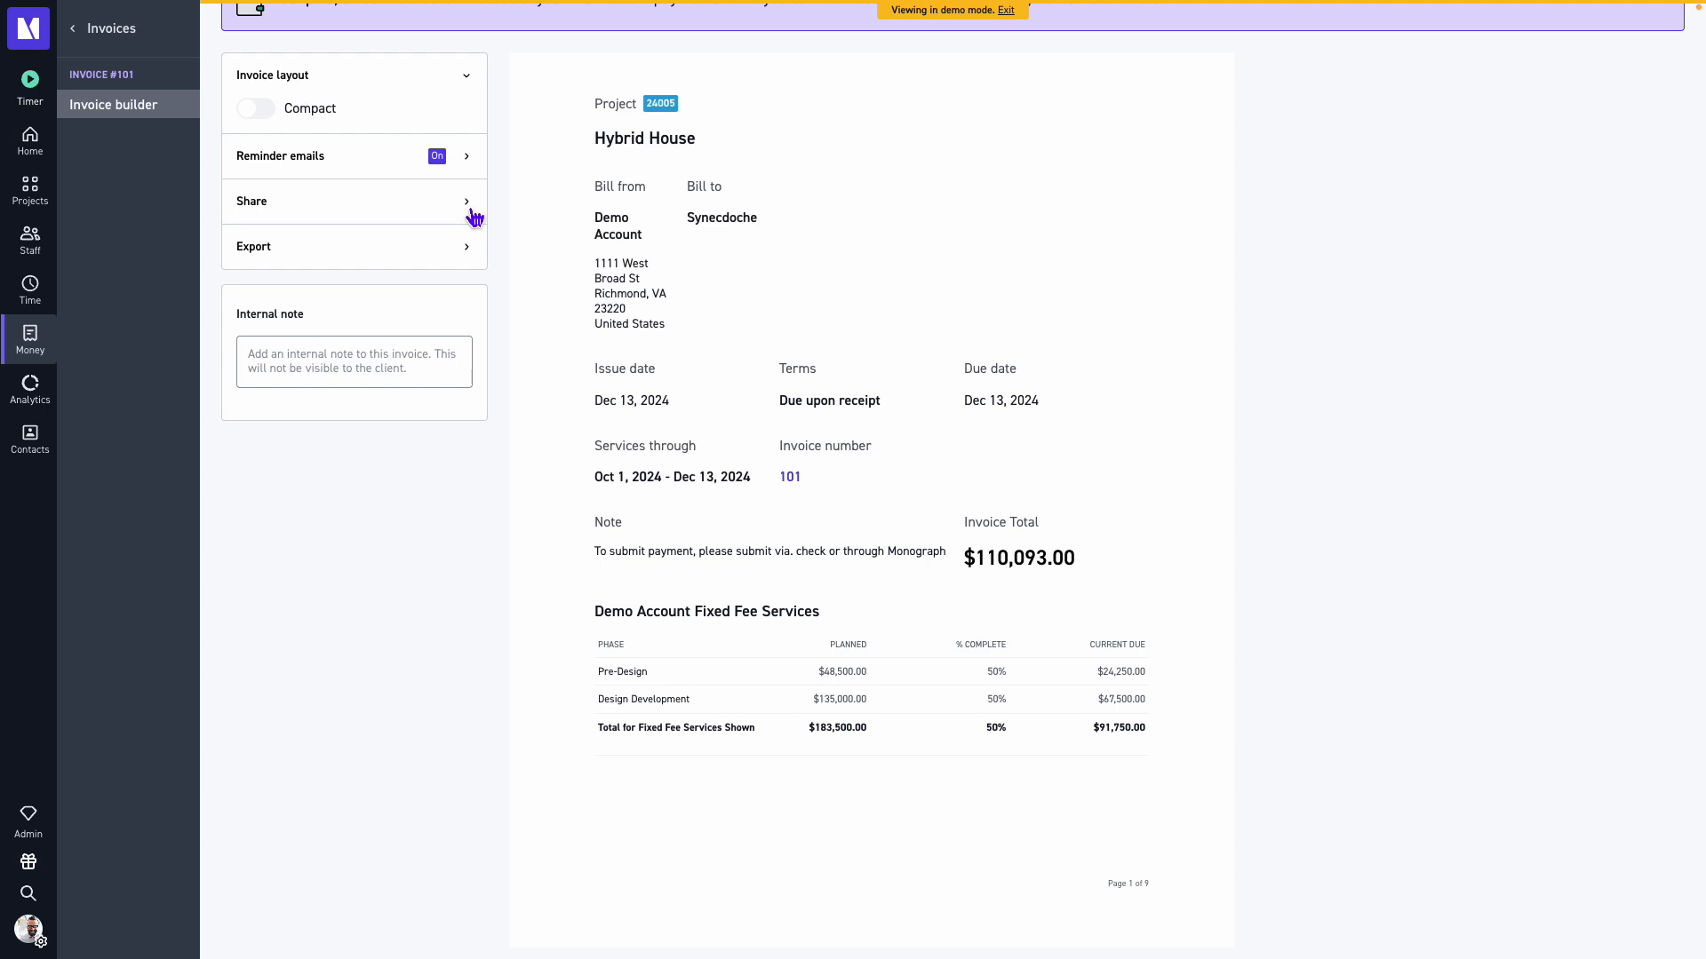
Expand the Share and Export sections to review the print, PDF, QuickBooks Online and Xero options.
{"action": "left_click", "coordinate": [470, 213]}
{"action": "scroll", "coordinate": [473, 222], "scroll_direction": "up", "scroll_amount": 1}
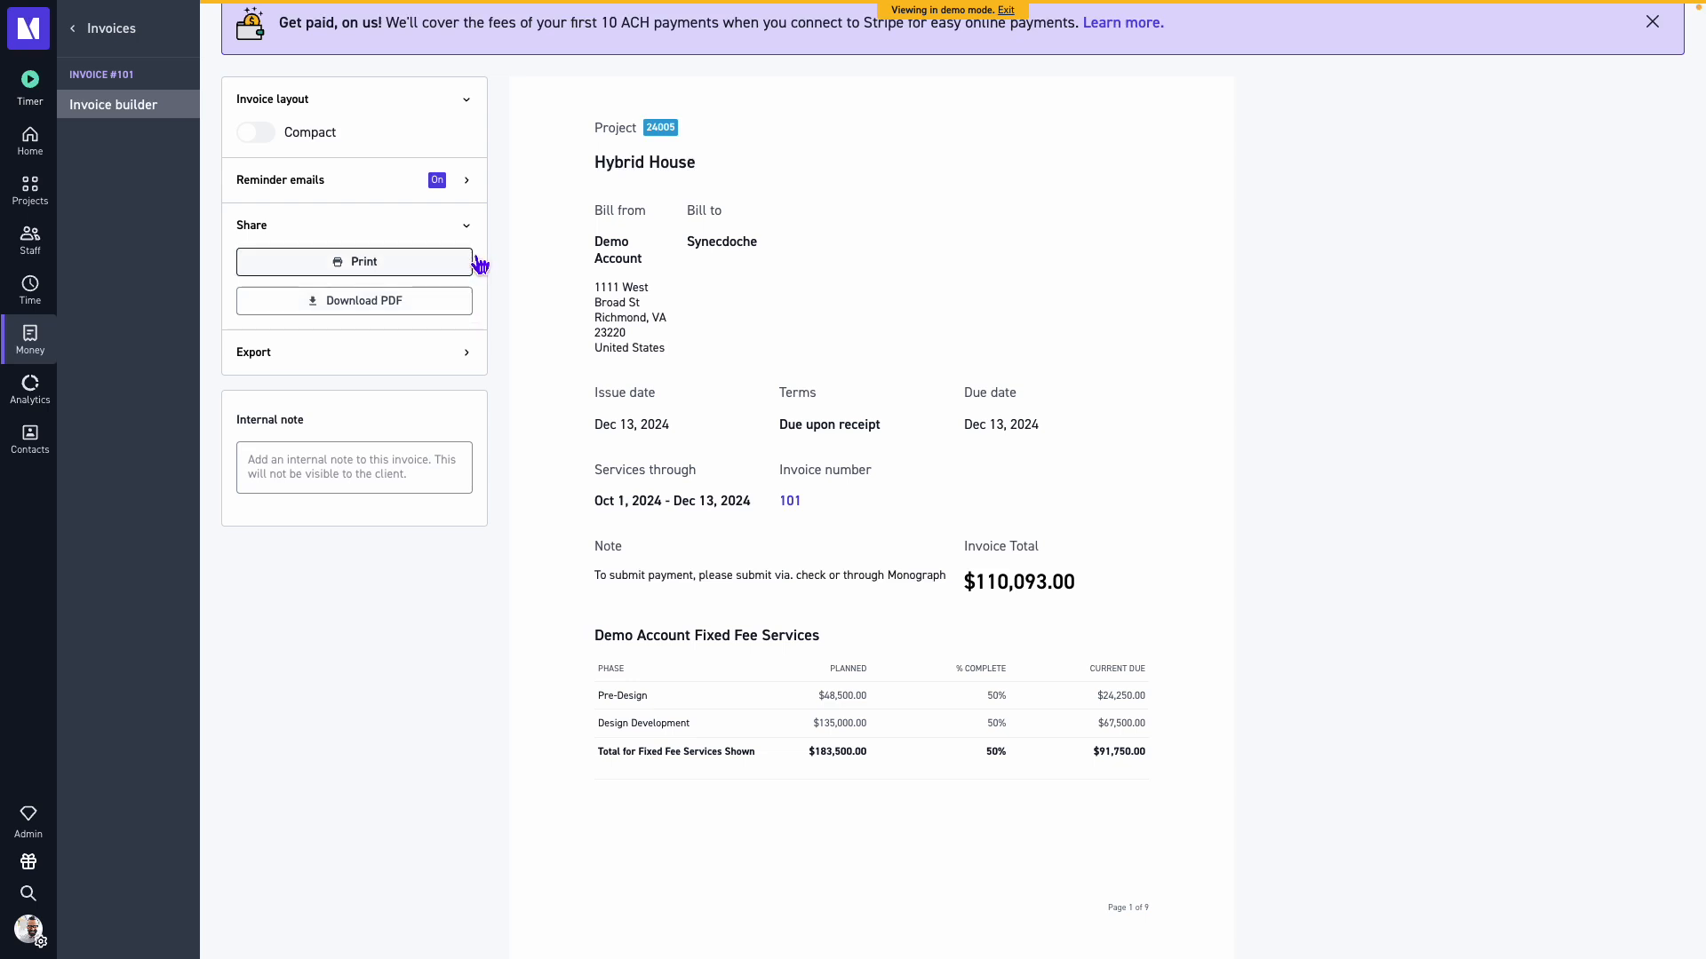
{"action": "left_click", "coordinate": [473, 360]}
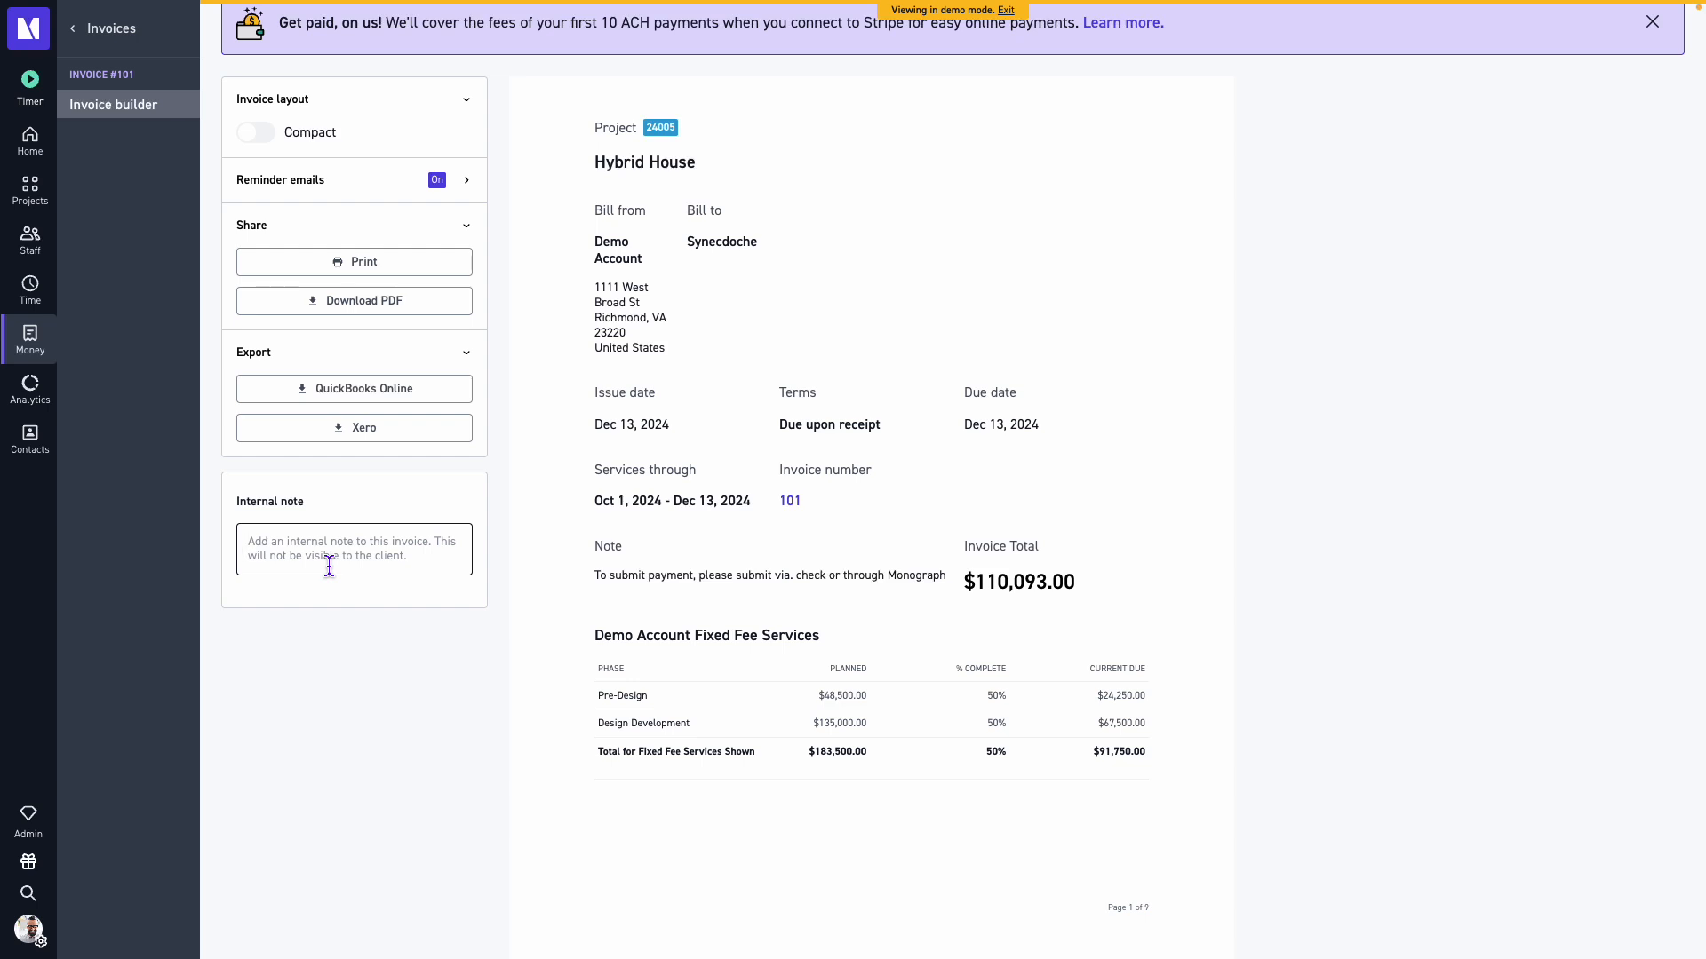
Add the internal note "Sample Invoice, do not send to the client!" to the invoice.
{"action": "type", "text": "Sample Invoice"}
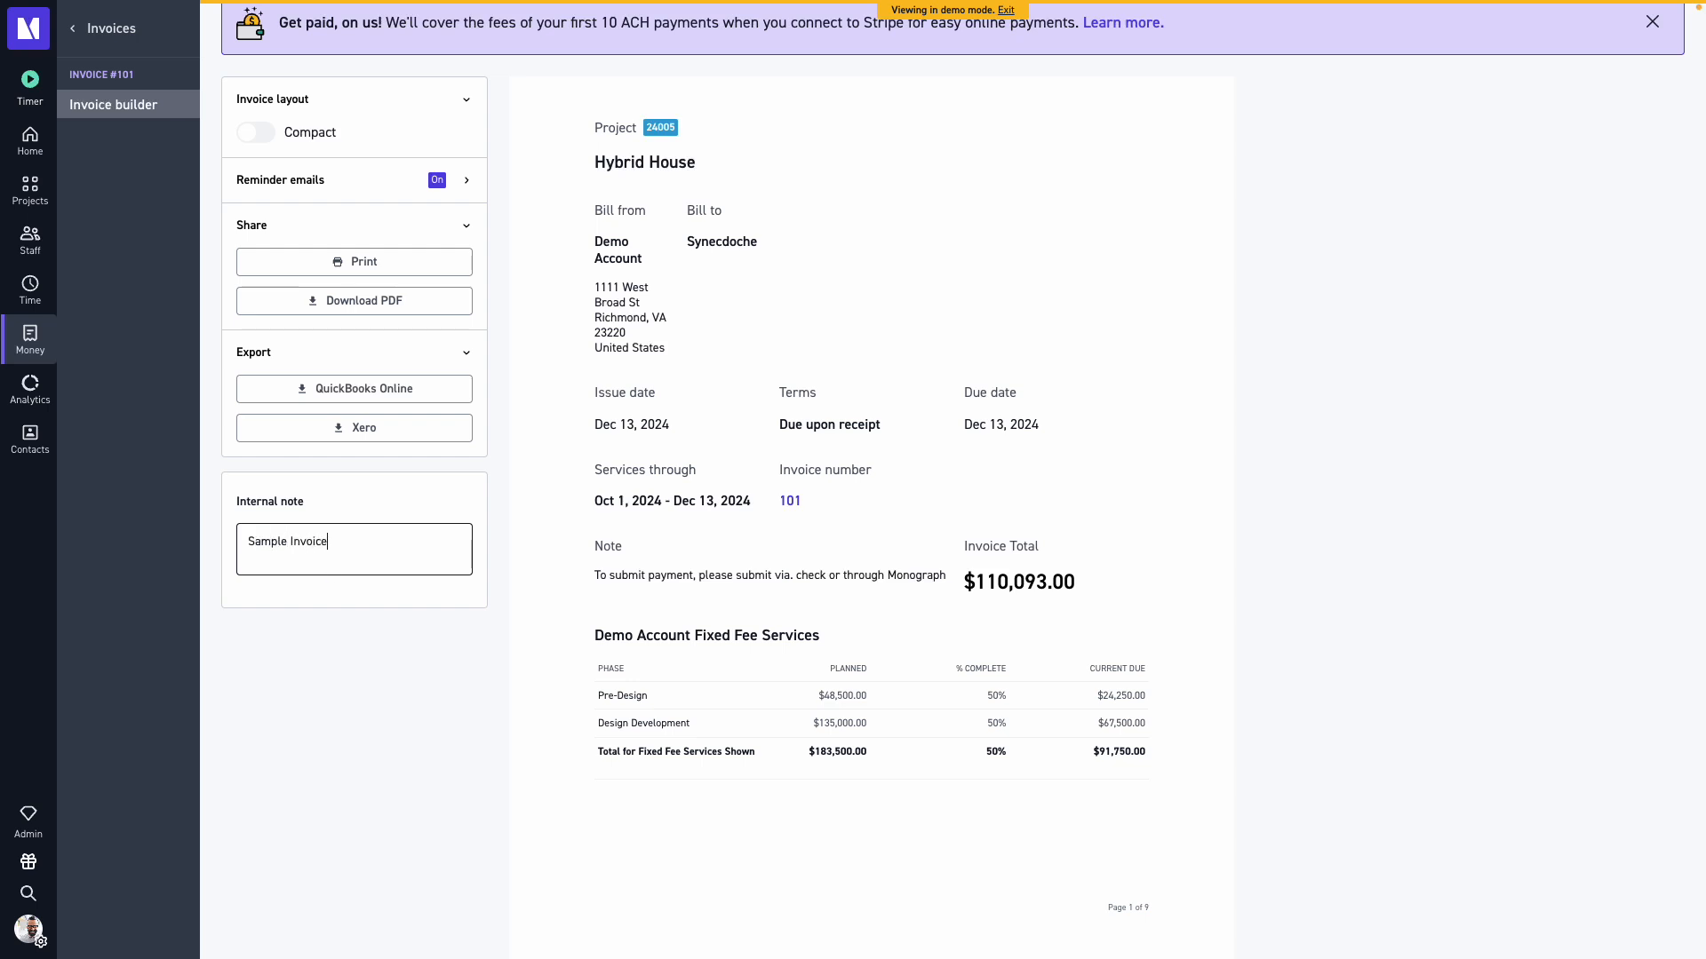
{"action": "type", "text": ", do not send to the client!"}
{"action": "left_click", "coordinate": [406, 695]}
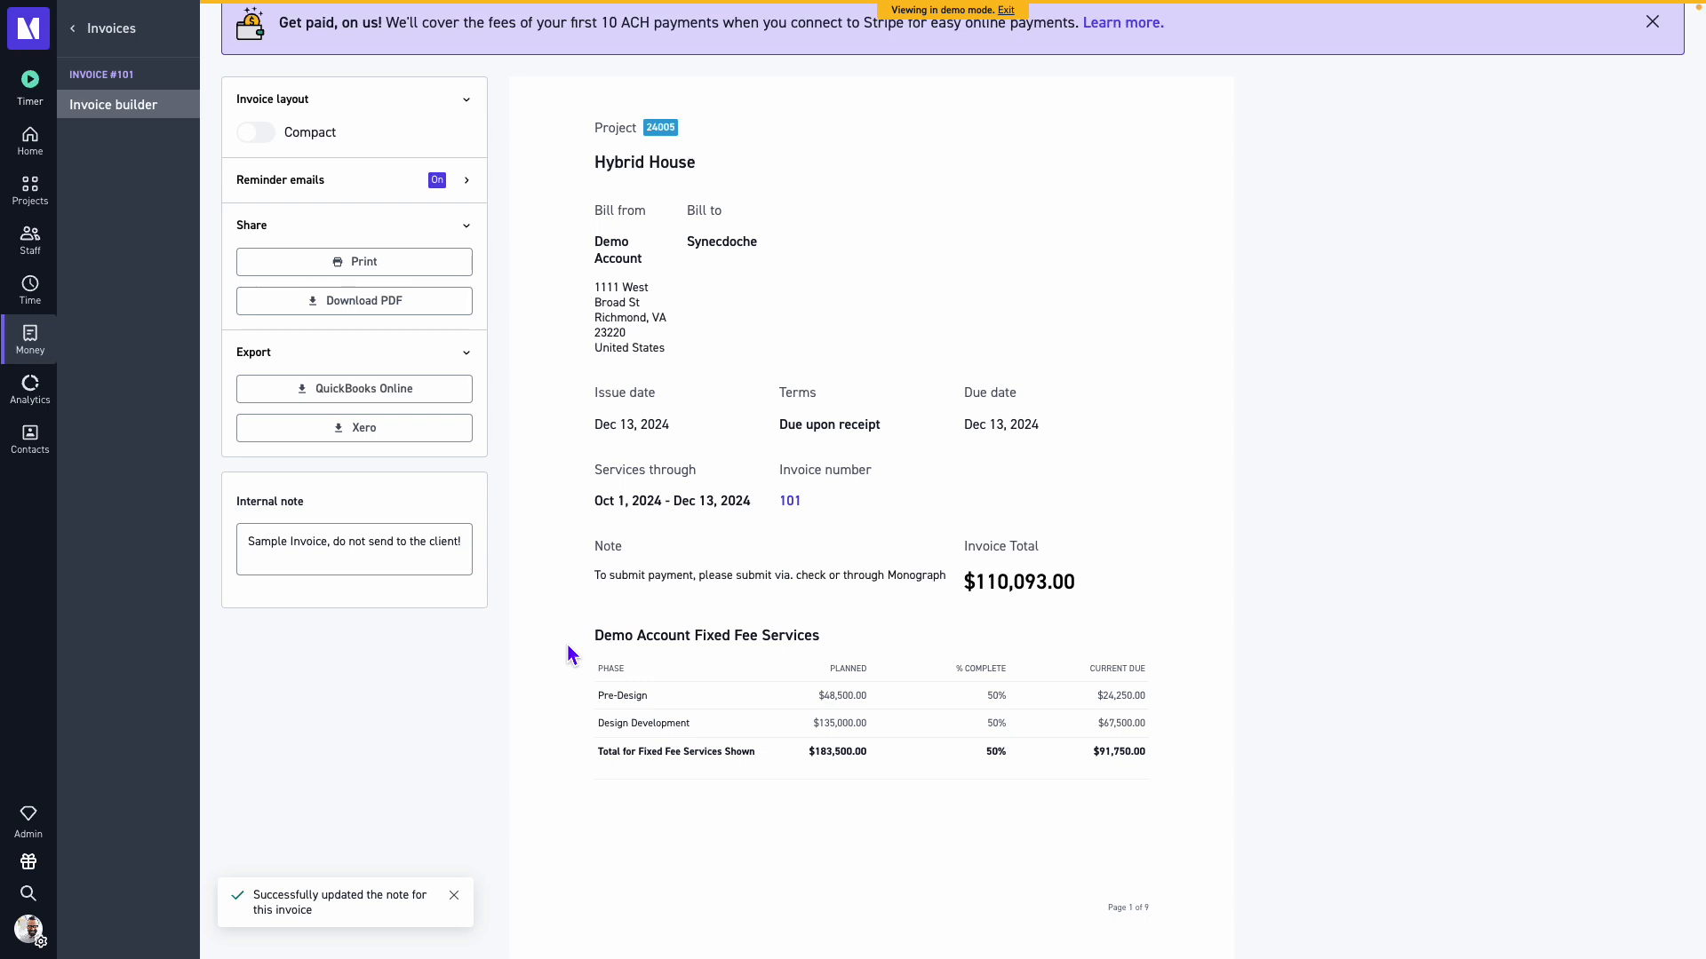
Open the More menu to view its options, then close it.
{"action": "scroll", "coordinate": [571, 655], "scroll_direction": "up", "scroll_amount": 2}
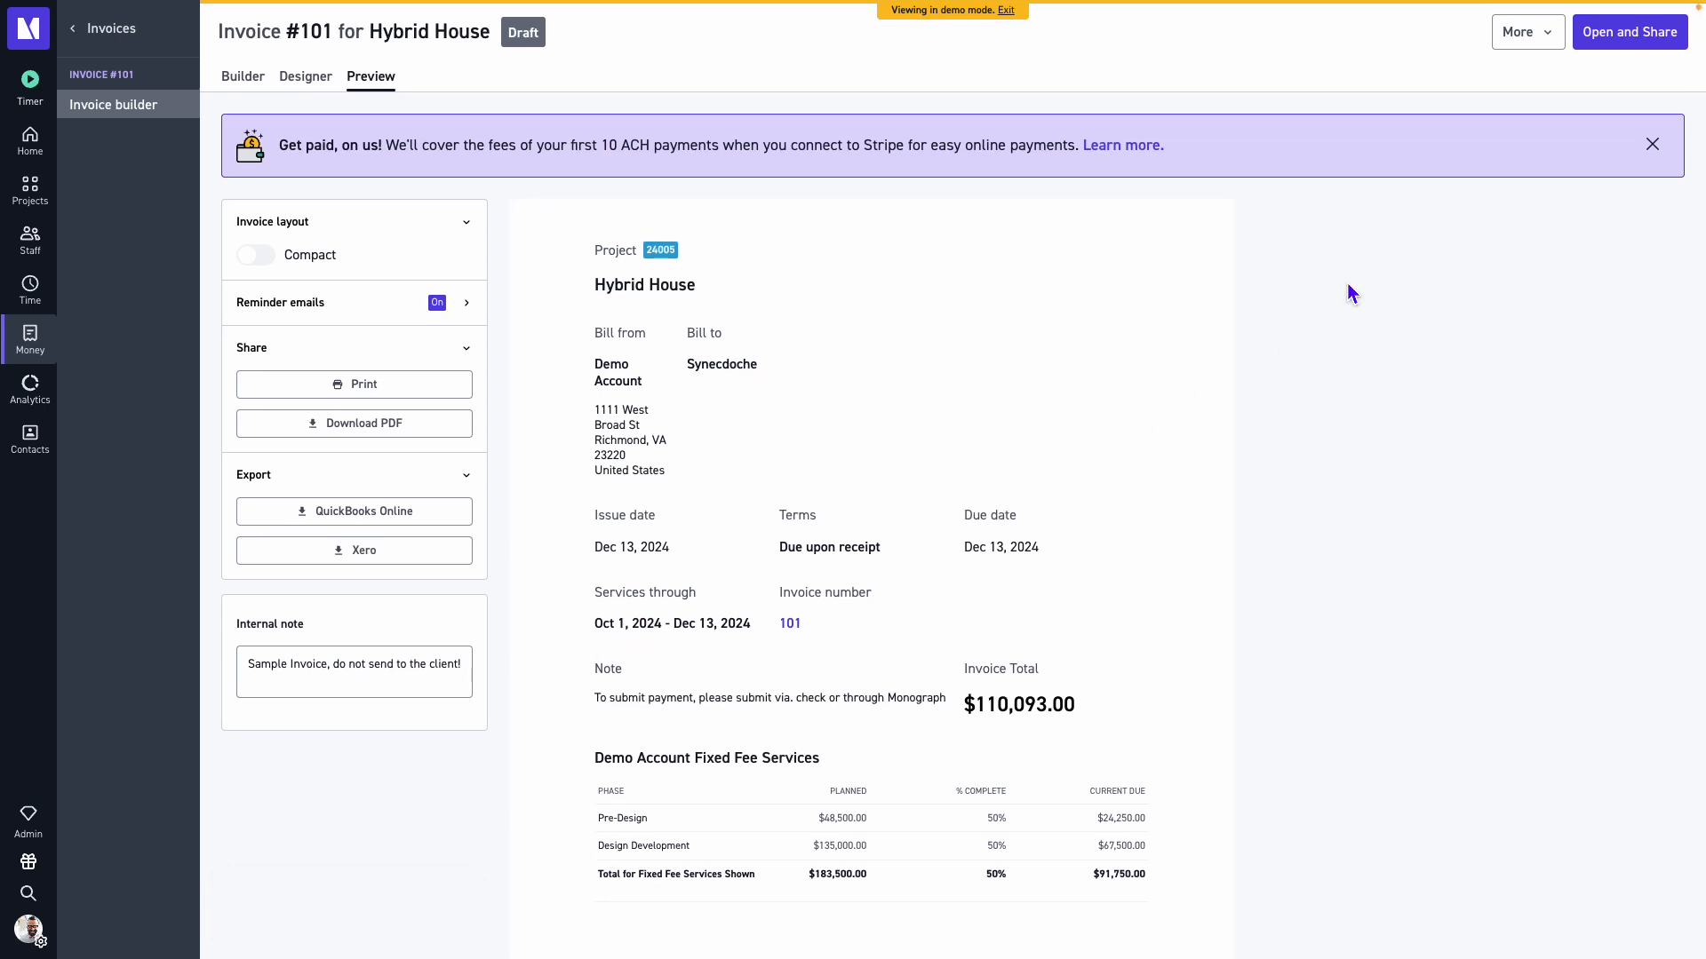
{"action": "left_click", "coordinate": [1539, 40]}
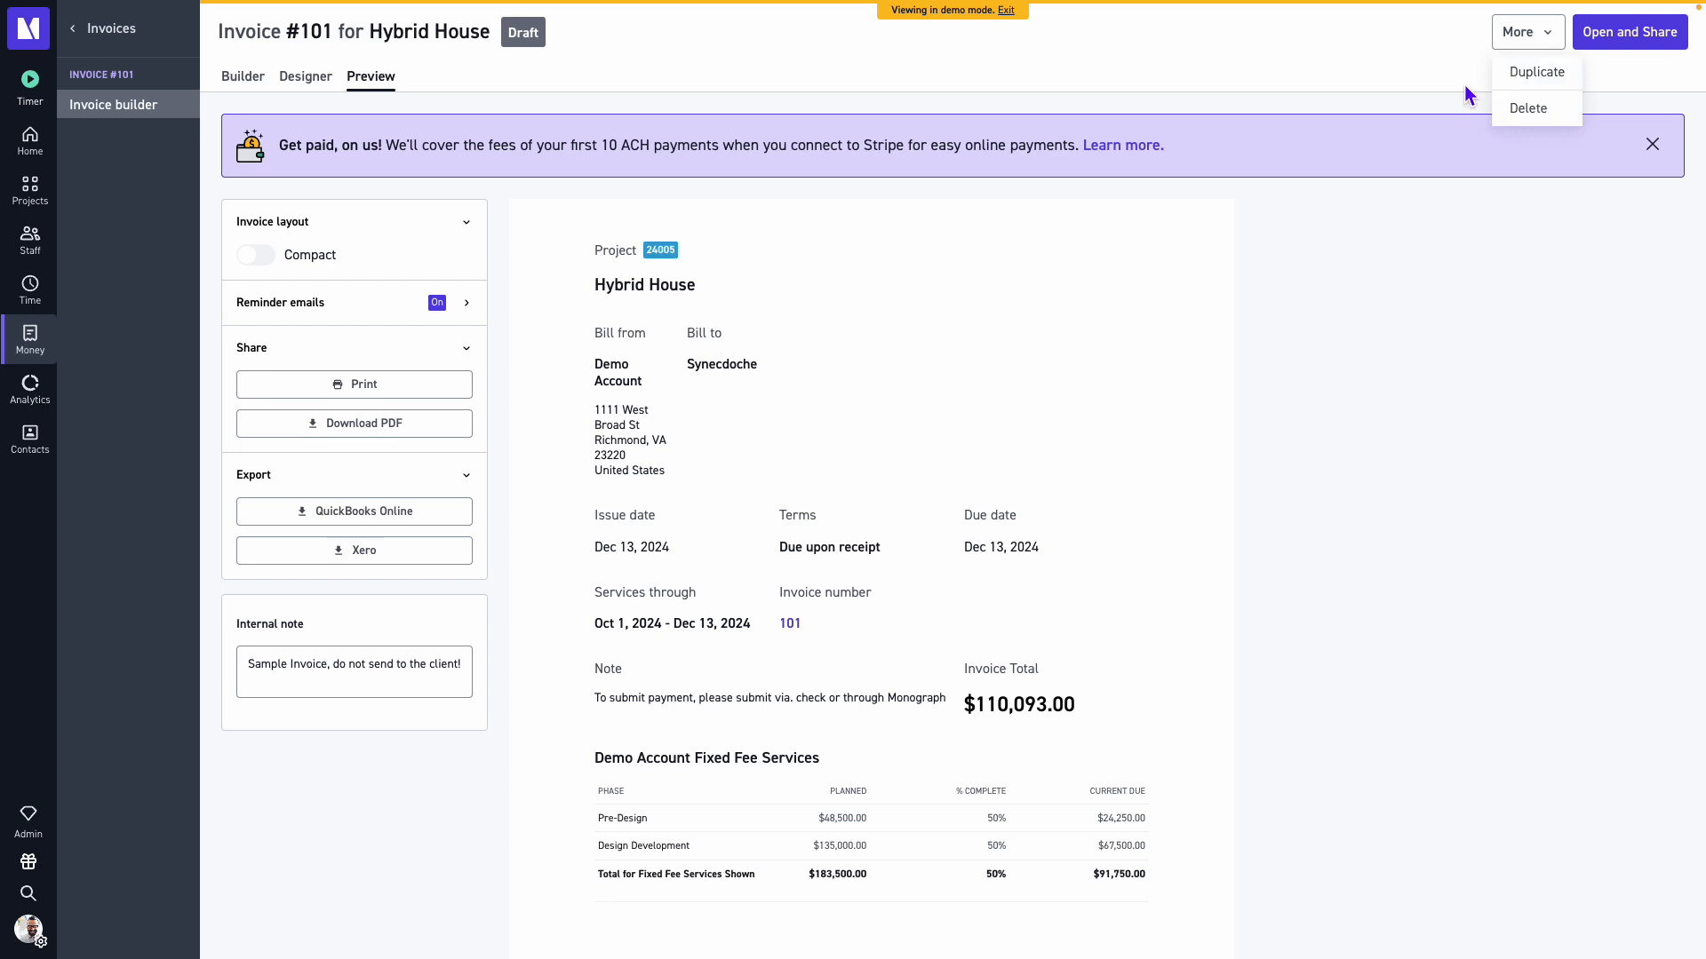
{"action": "key", "text": "Escape"}
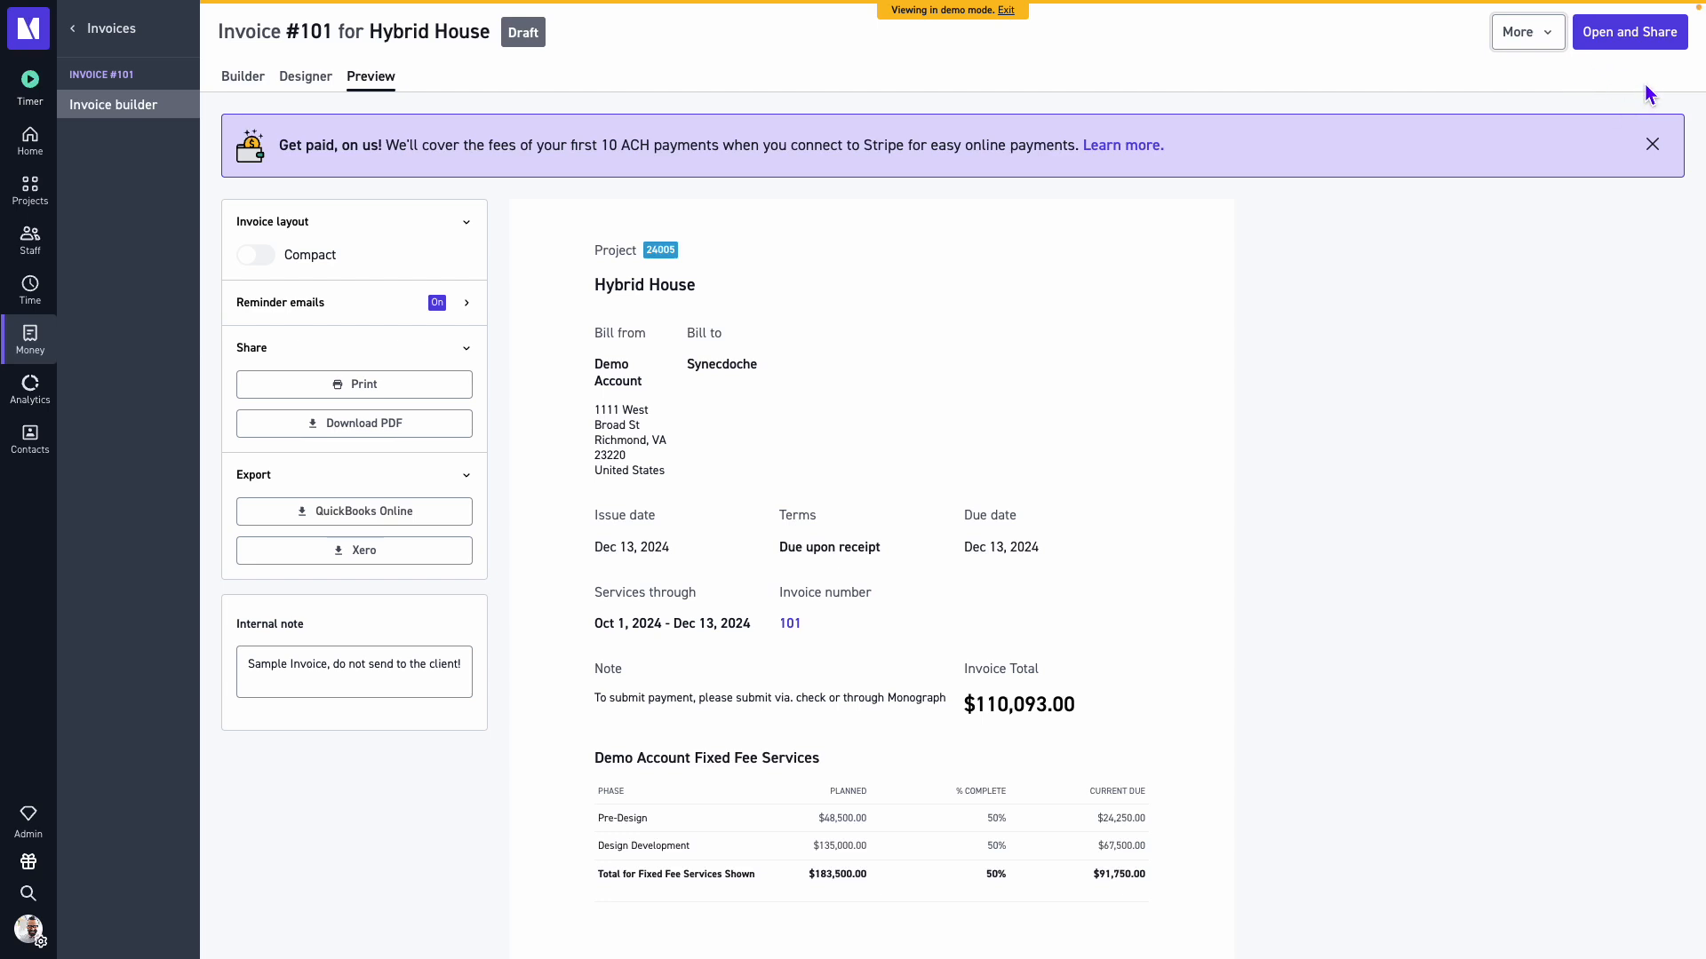